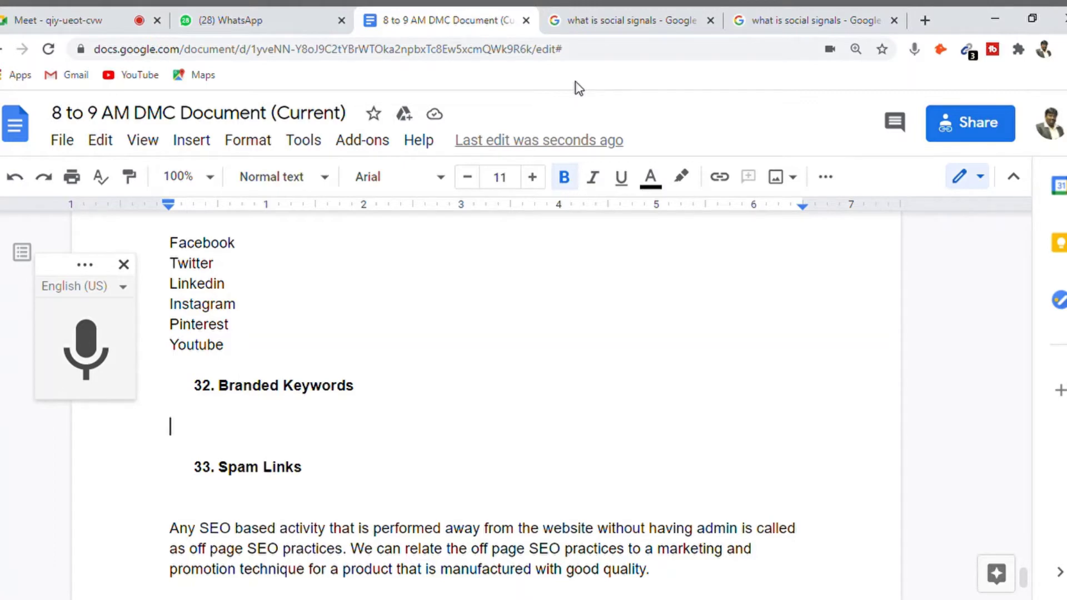
Step: Type 'A search engine user practice of using the brand name along with the keyword.' unbolded
text(A )
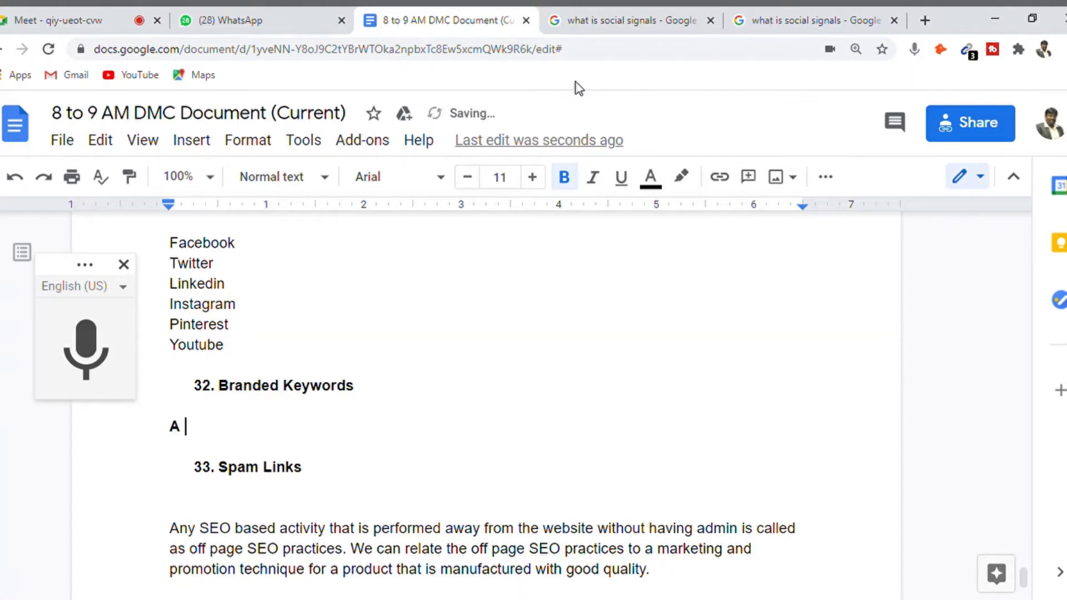
text(sear)
key(Tab)
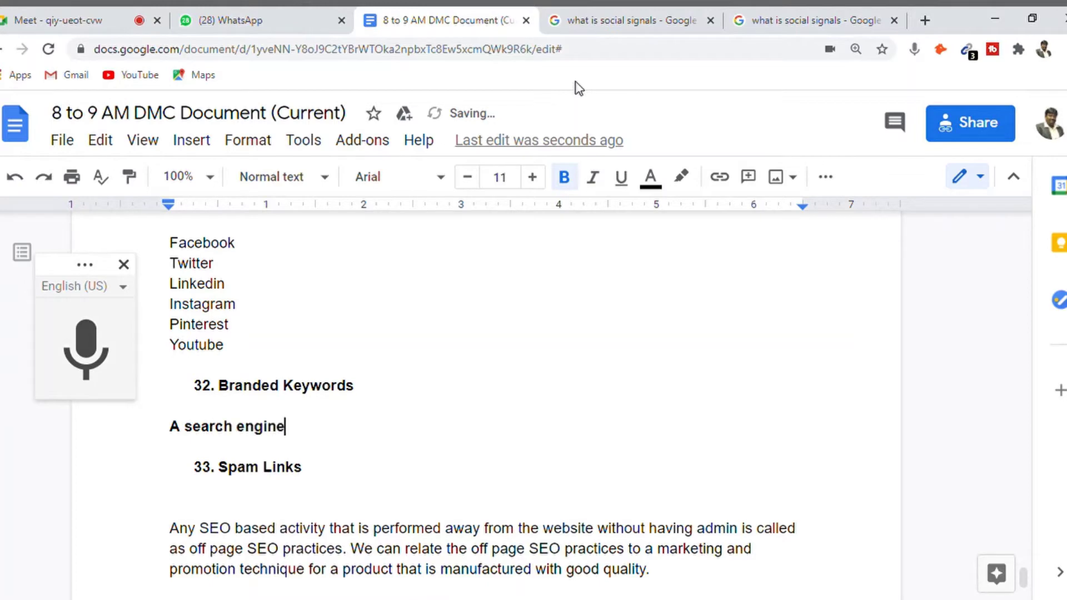
text(user pract)
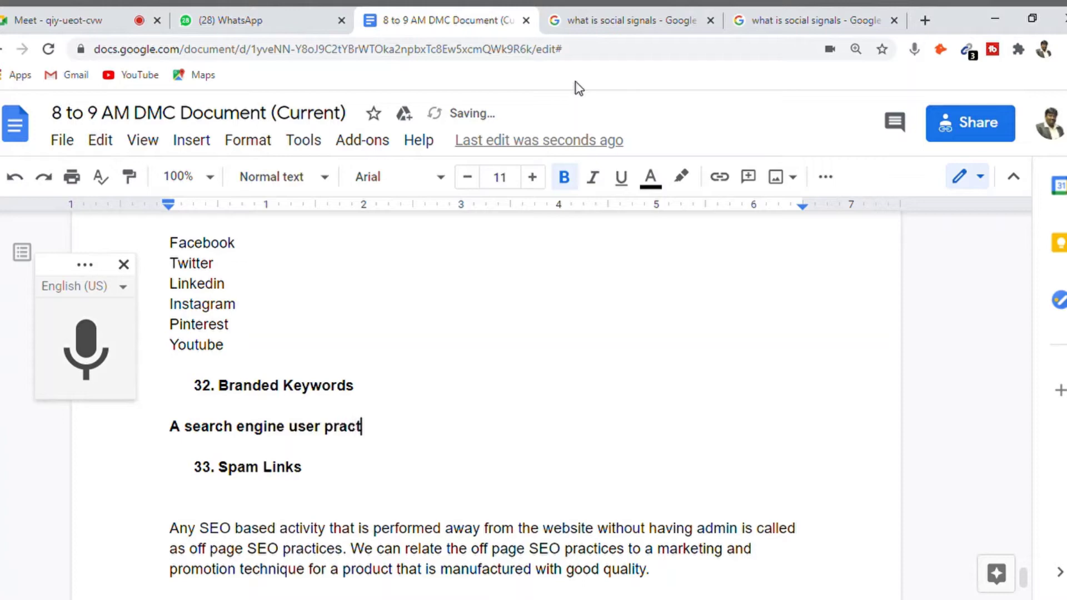
text(ice of using)
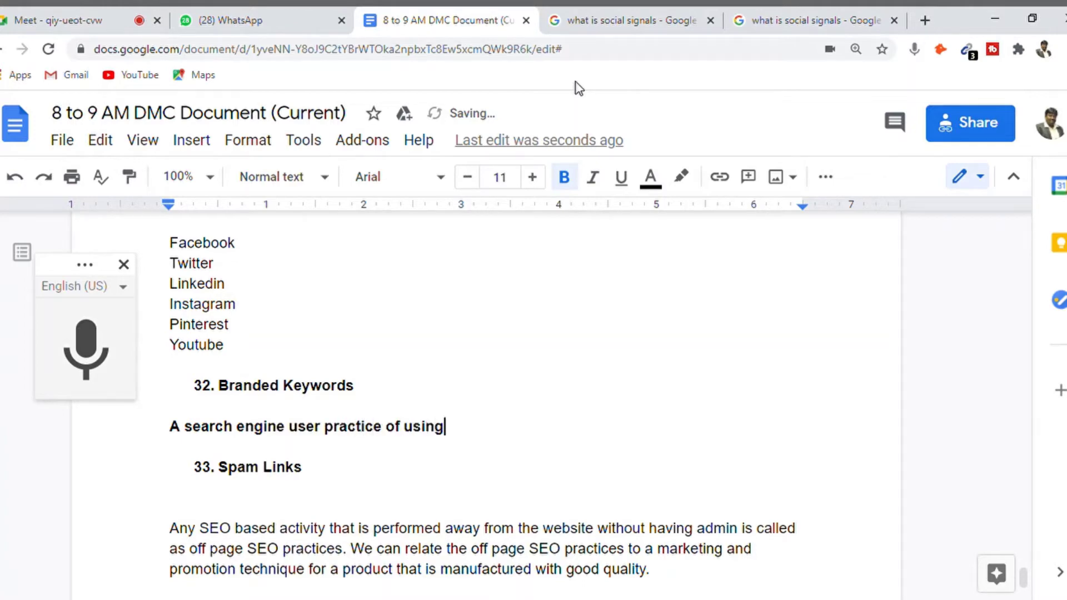
text( the brand name )
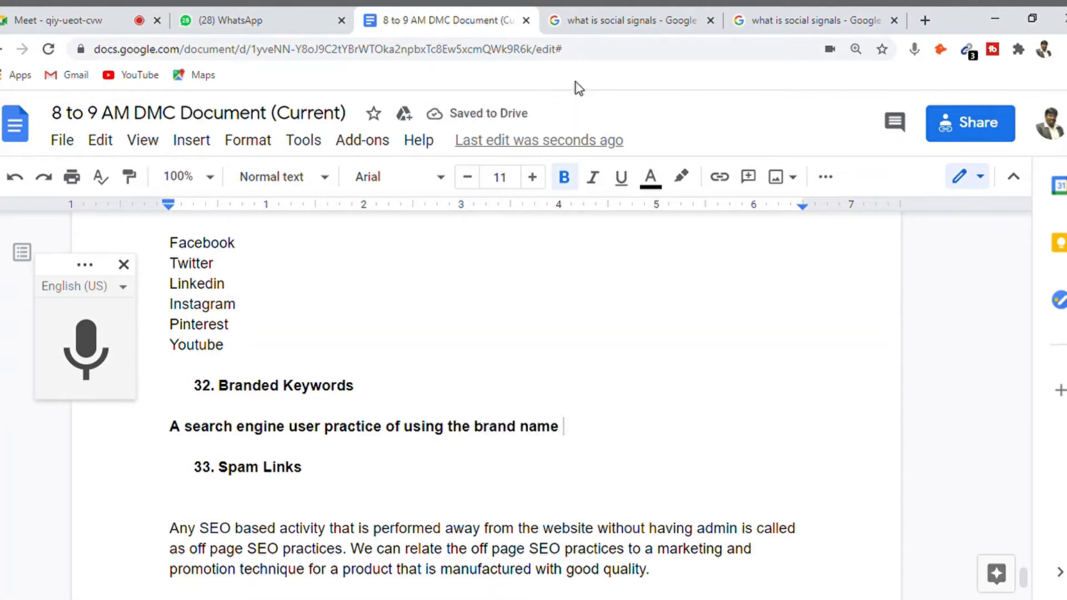
text(alog)
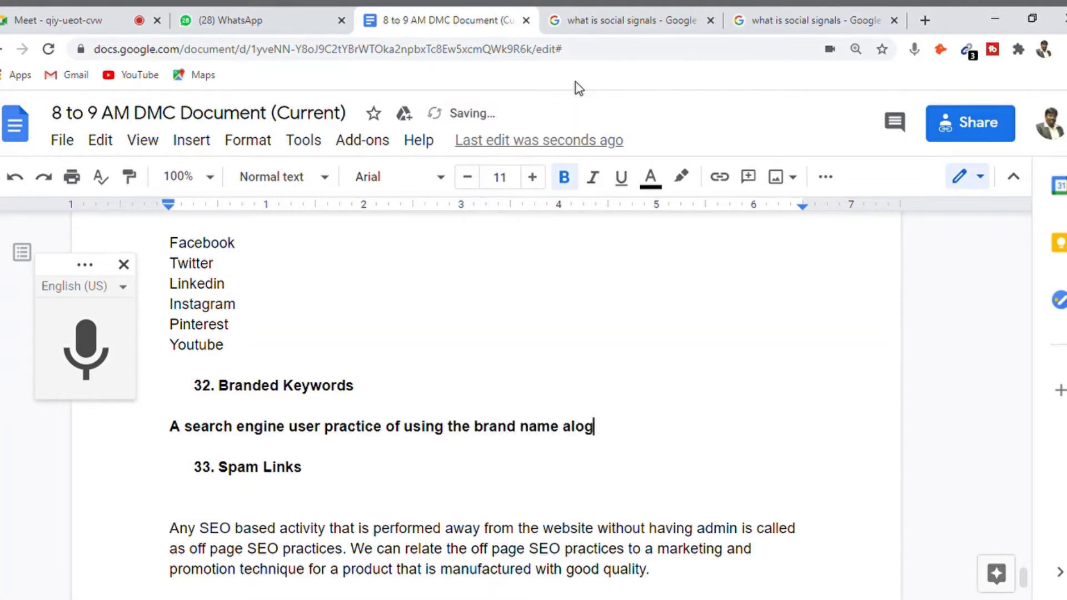
key(BackSpace)
text(ng with the )
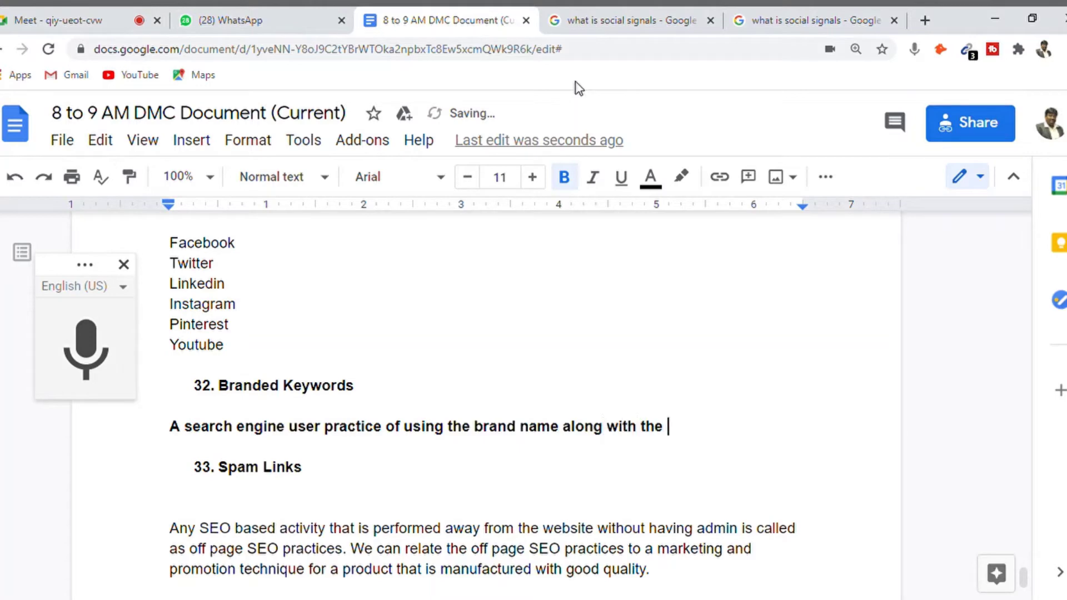
text(keyword.)
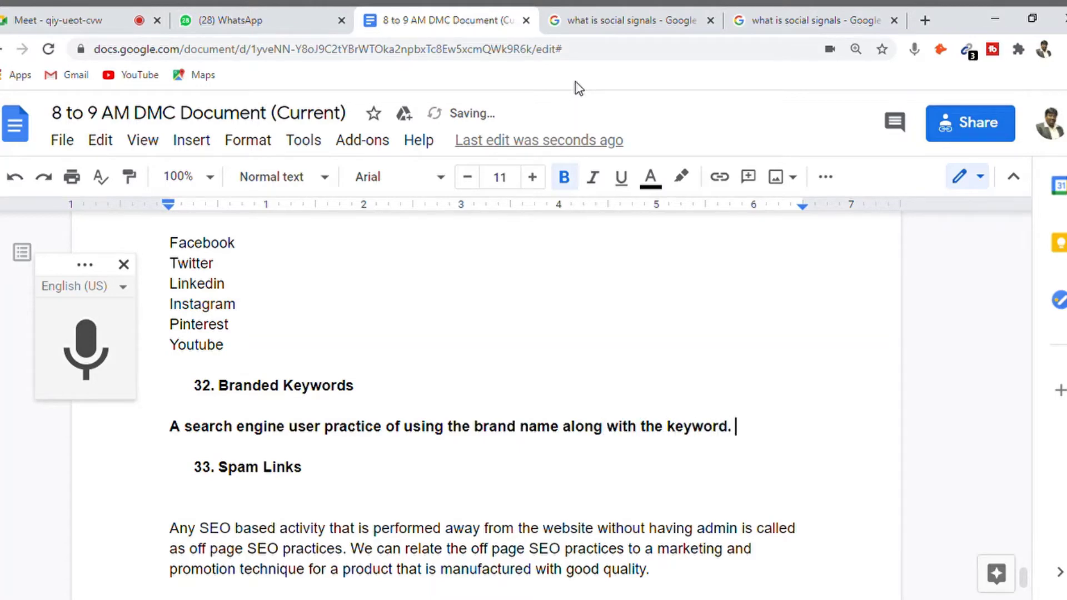
key(shift+Home)
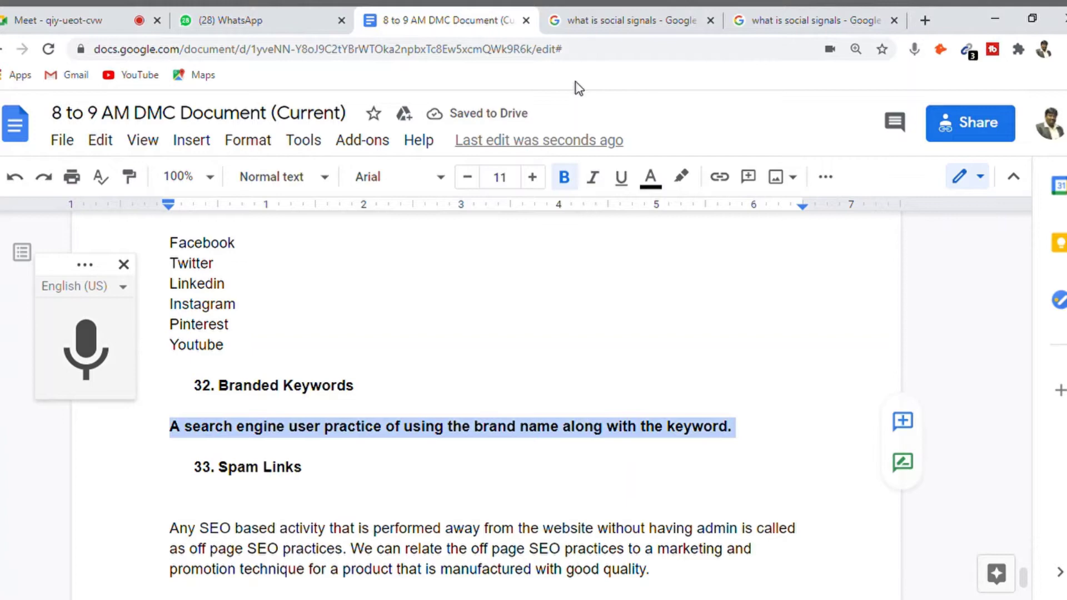
key(ctrl+b)
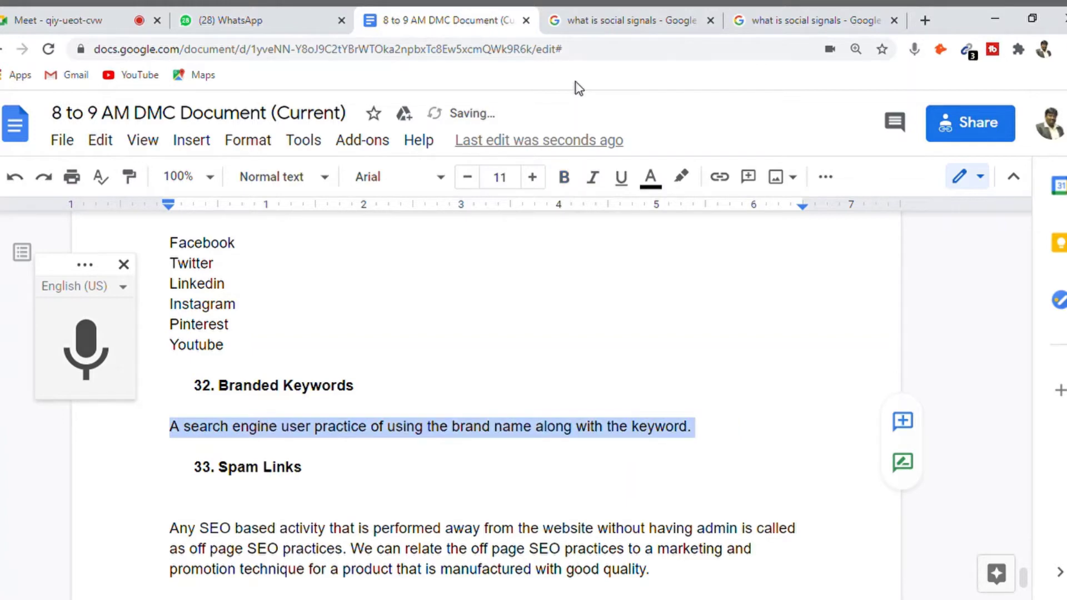
Step: Add an 'Example' label and a 'Mobile charger' line below the definition
key(End)
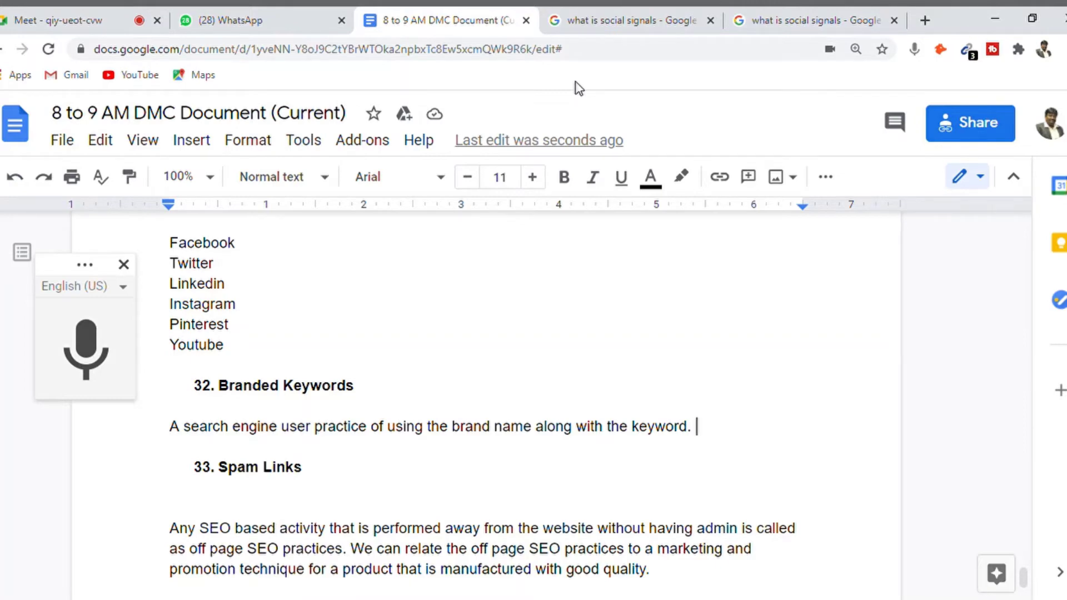
key(Return)
key(Return)
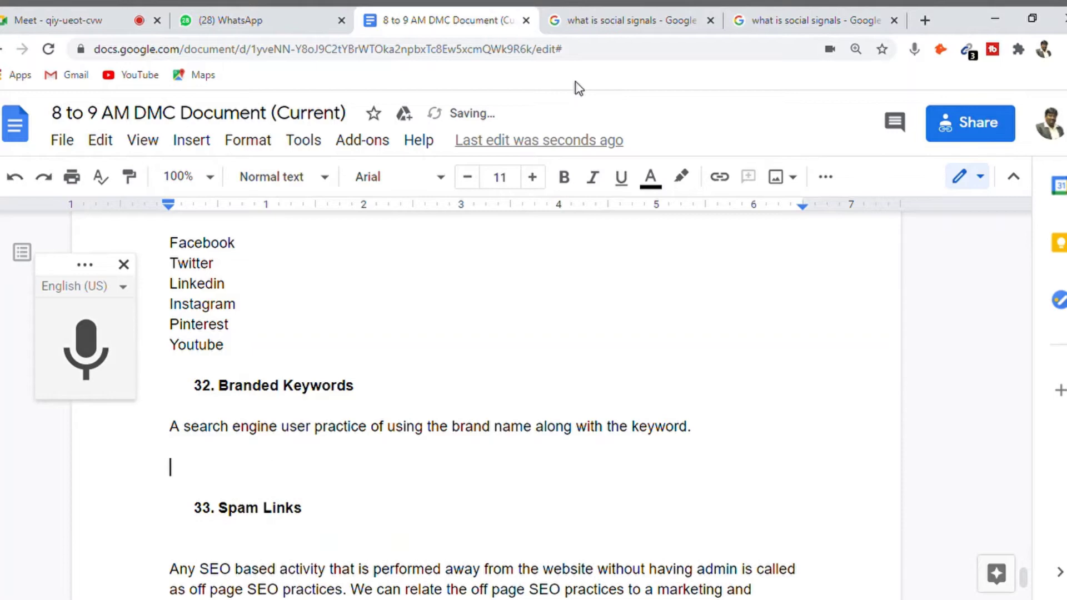
text(Example)
key(Return)
key(Return)
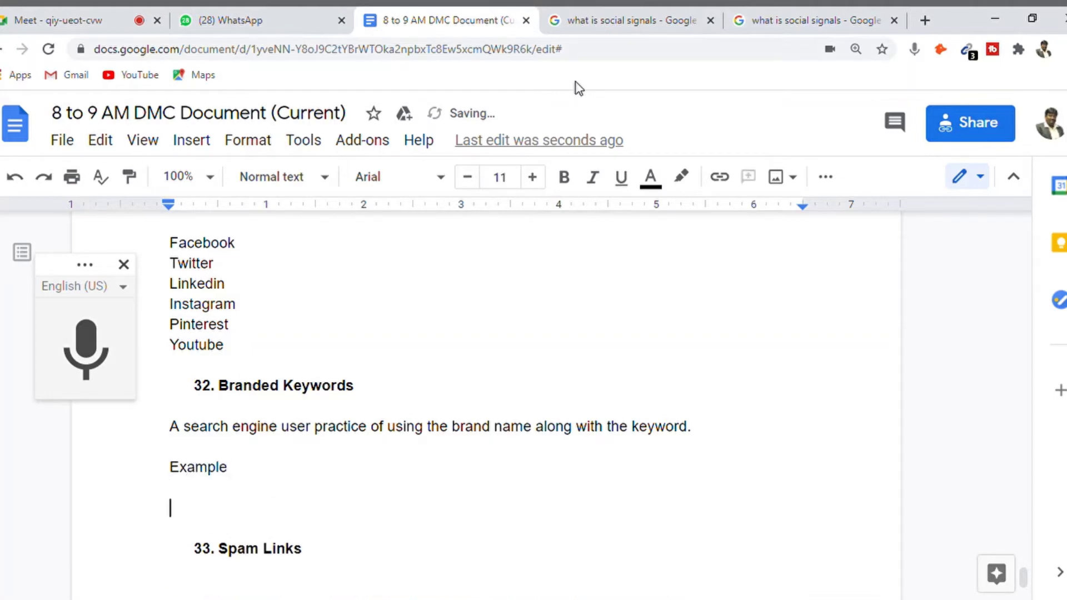
text(Mobile charger)
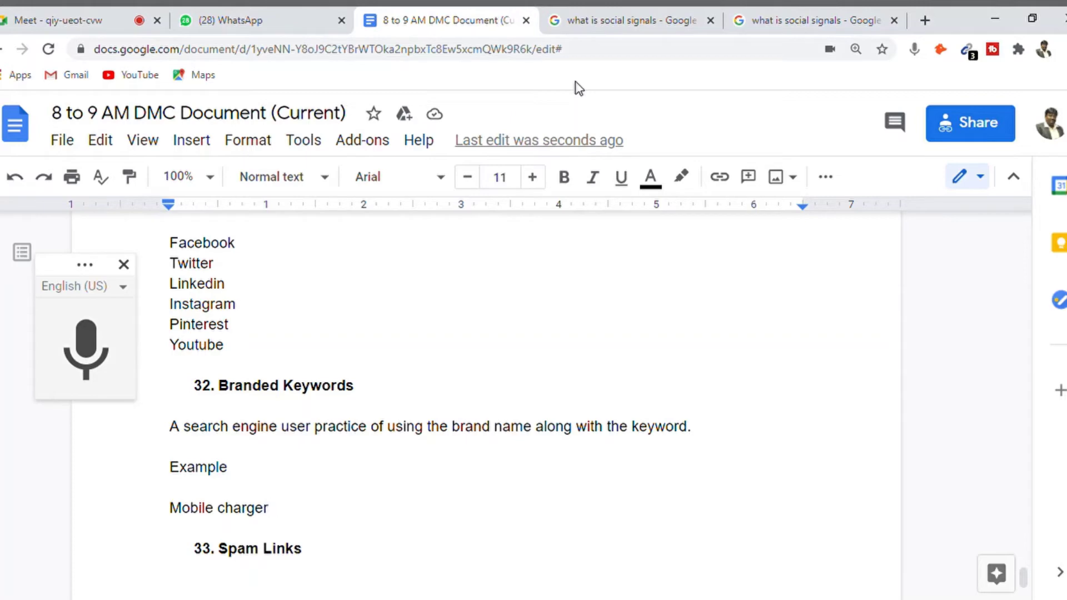
Step: Add a bold 'Realme smartphone charger' line below Mobile charger
key(Return)
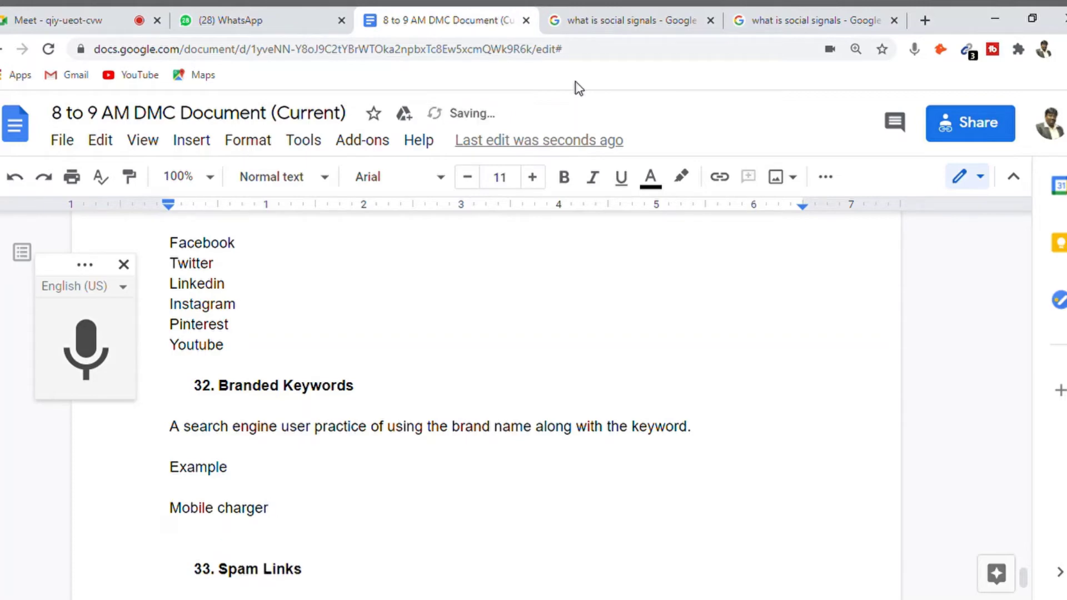
text(Rela)
key(BackSpace)
key(BackSpace)
key(BackSpace)
text(al me )
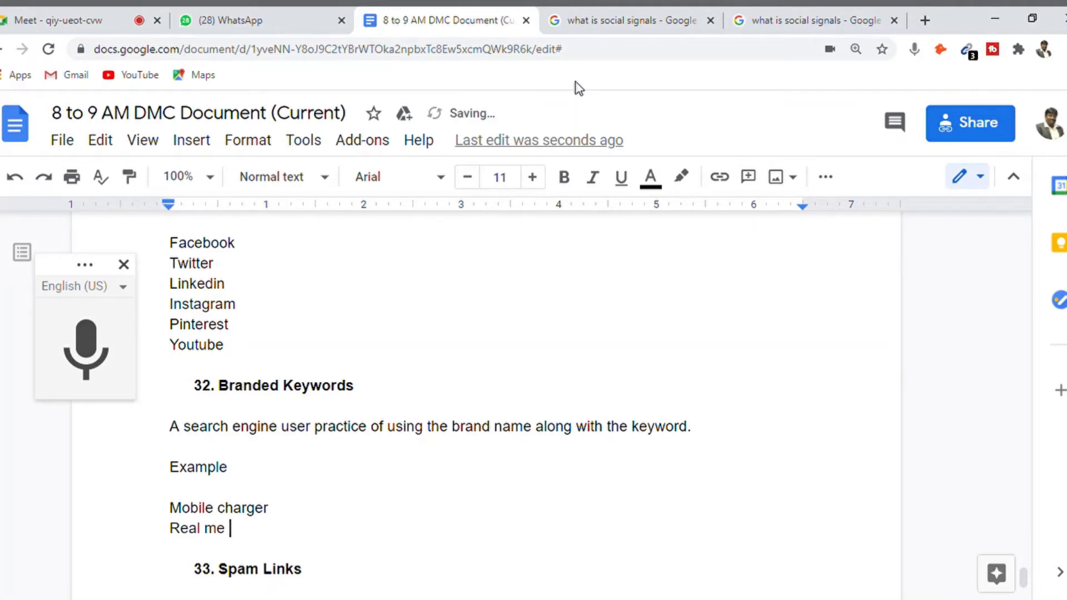
text(smartphone)
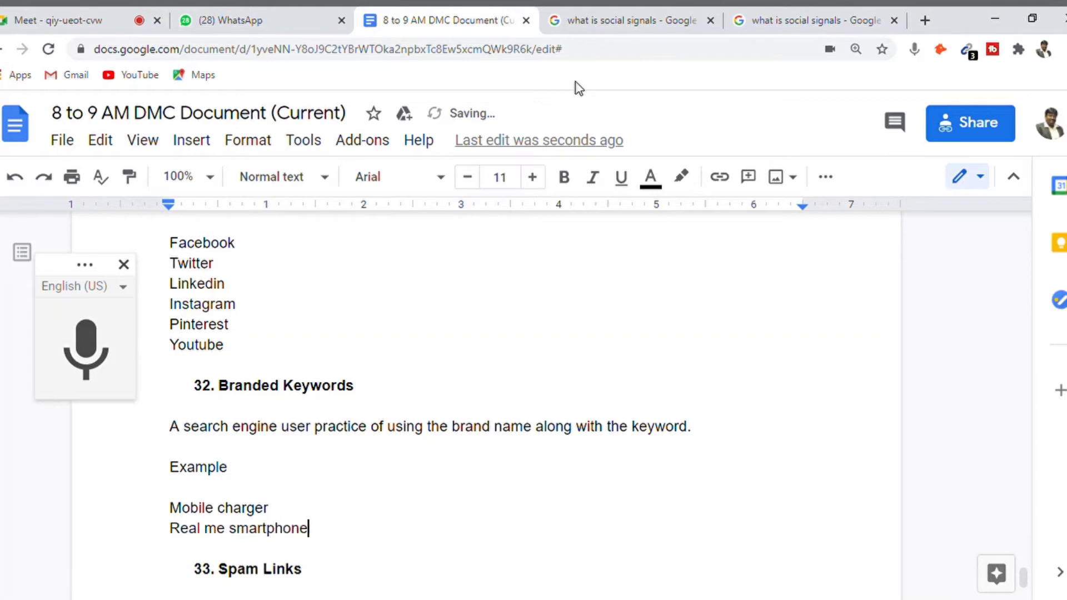
text( charger)
key(shift+Home)
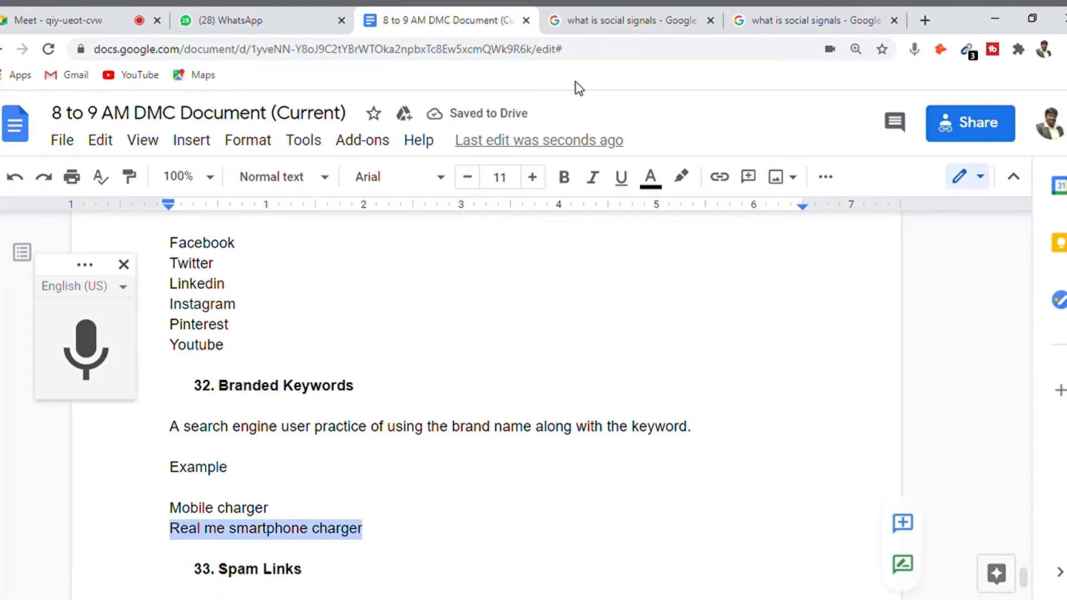
key(ctrl+b)
key(Left)
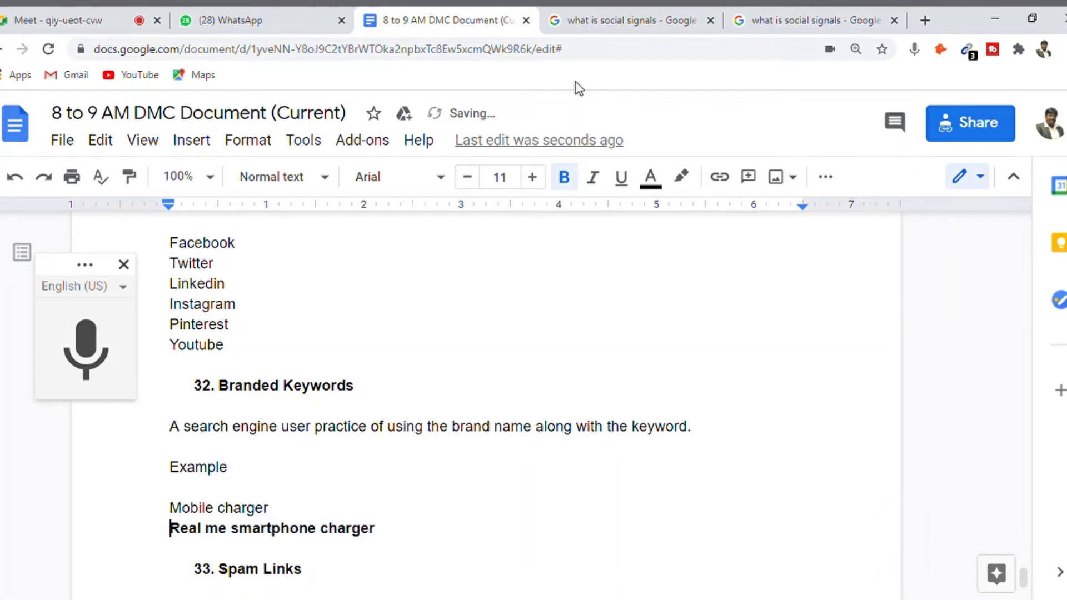
key(Right)
key(Right)
key(Right)
key(Right)
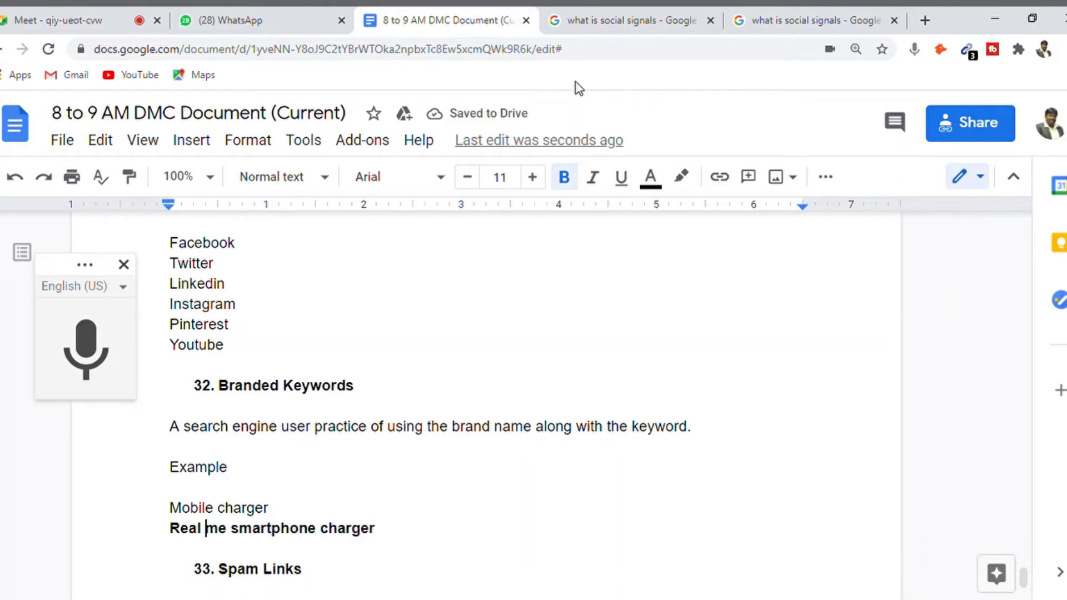
key(BackSpace)
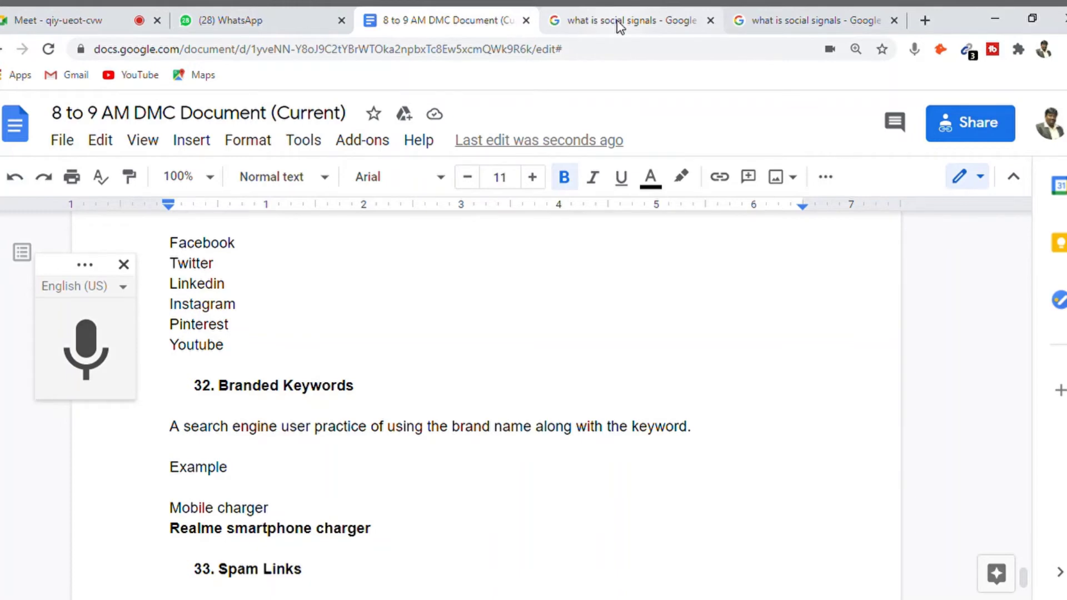
Step: Change the image search query from social signals to 'what is branded keywords' and run it
click(609, 23)
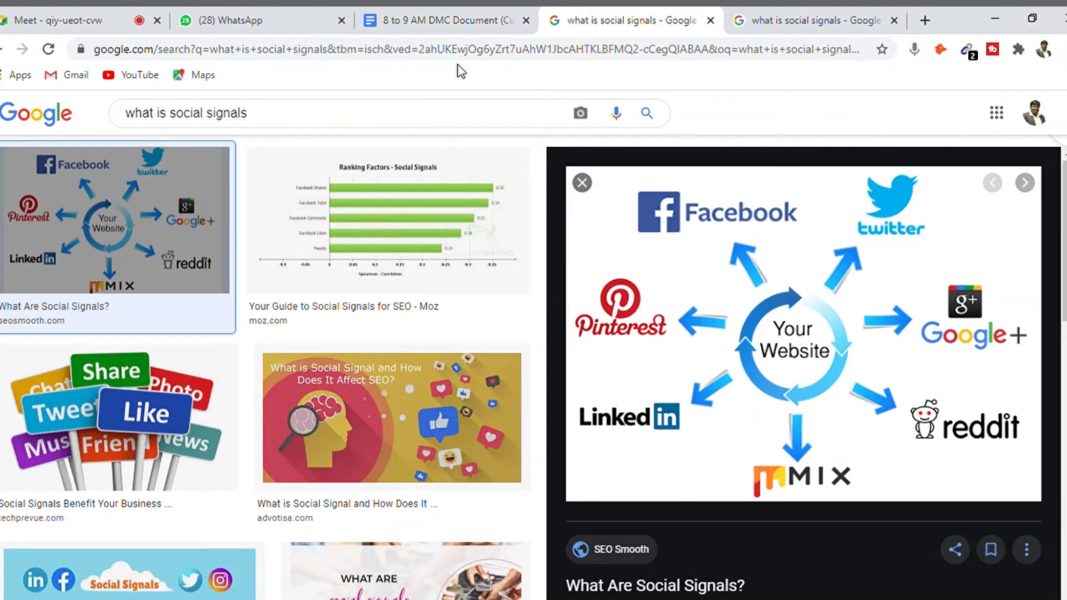
double_click(317, 132)
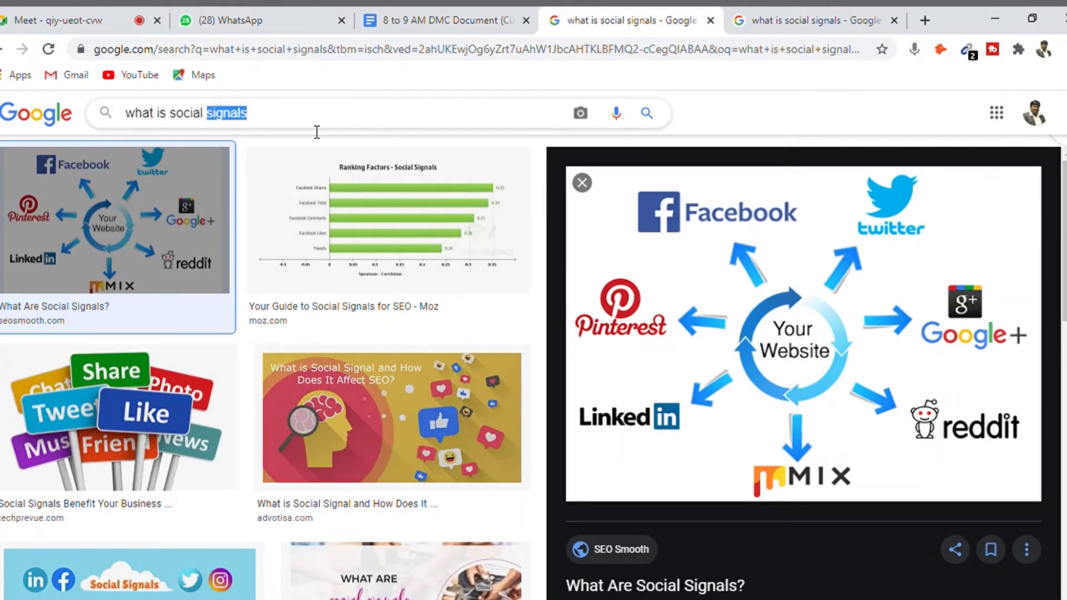
key(BackSpace)
key(BackSpace)
key(BackSpace)
key(BackSpace)
key(BackSpace)
key(BackSpace)
key(BackSpace)
key(BackSpace)
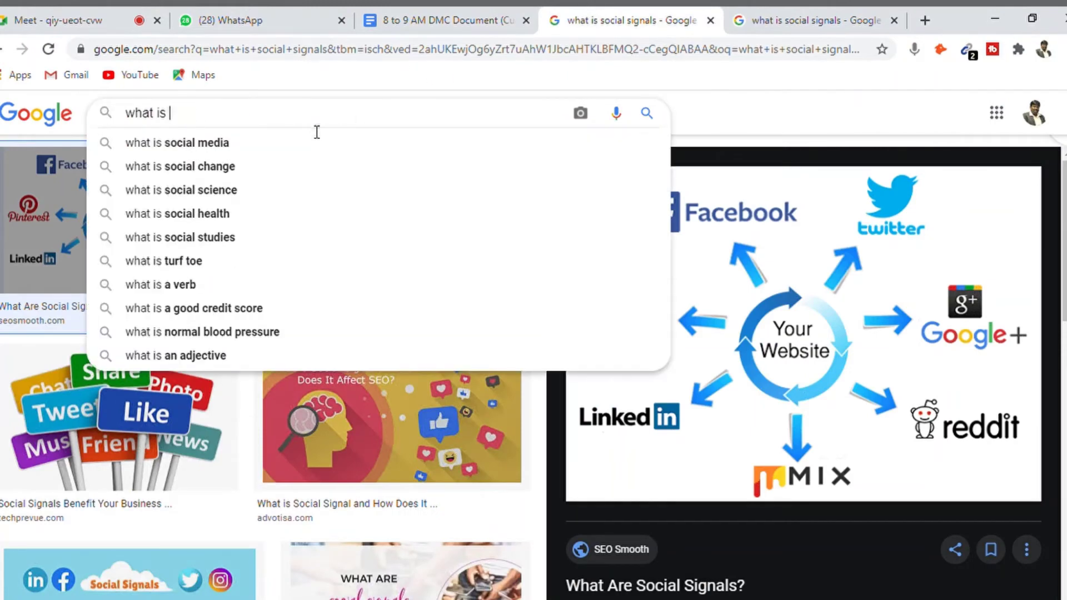
text(branded)
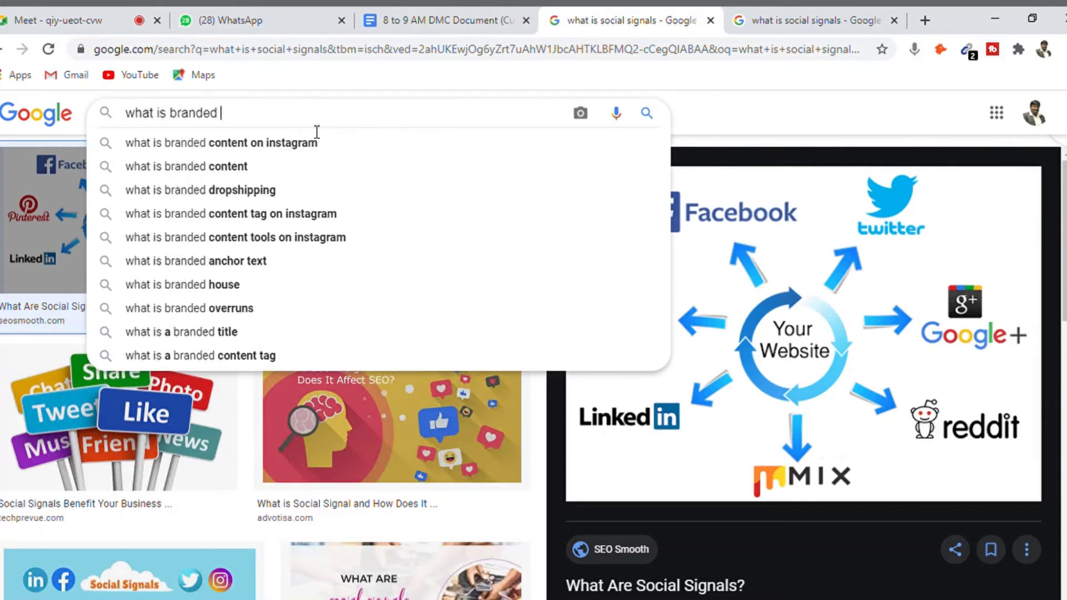
text( key)
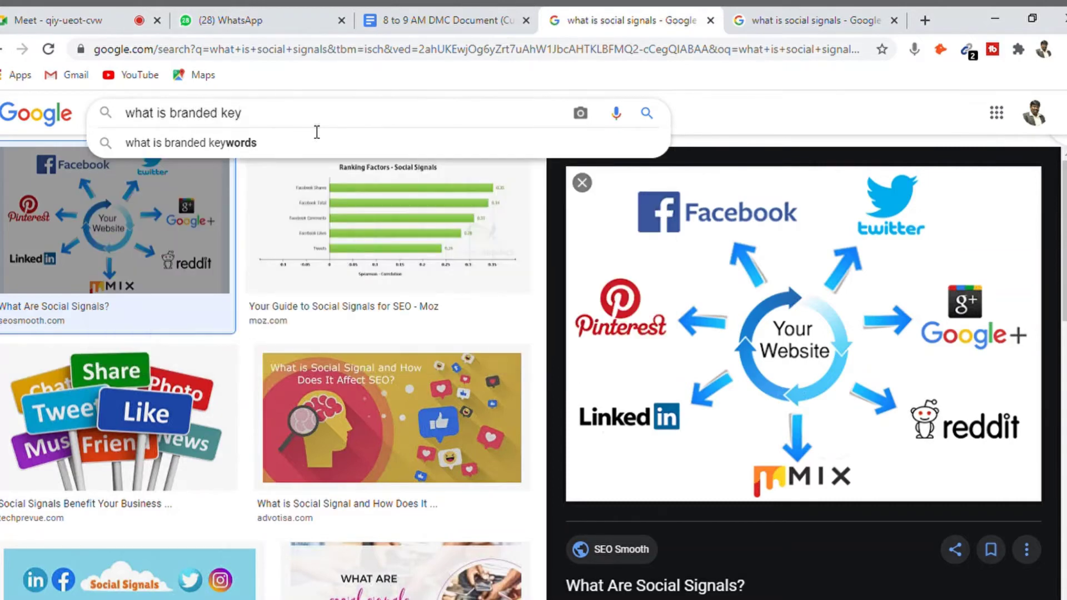
text(words)
key(Return)
key(ctrl+a)
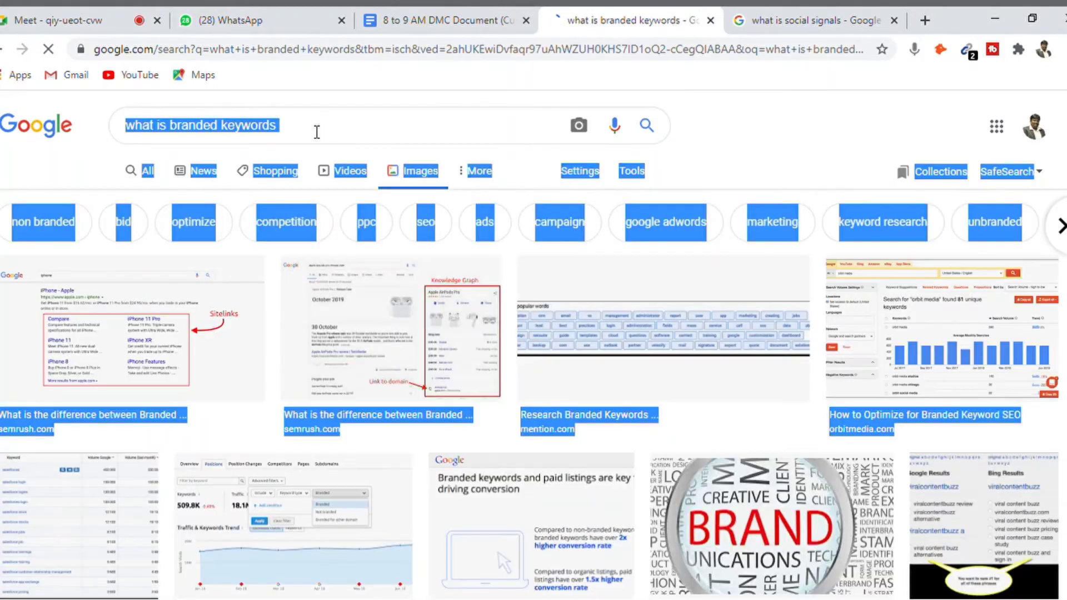
Step: Search Google for the suggested query 'what are branded keywords'
click(762, 22)
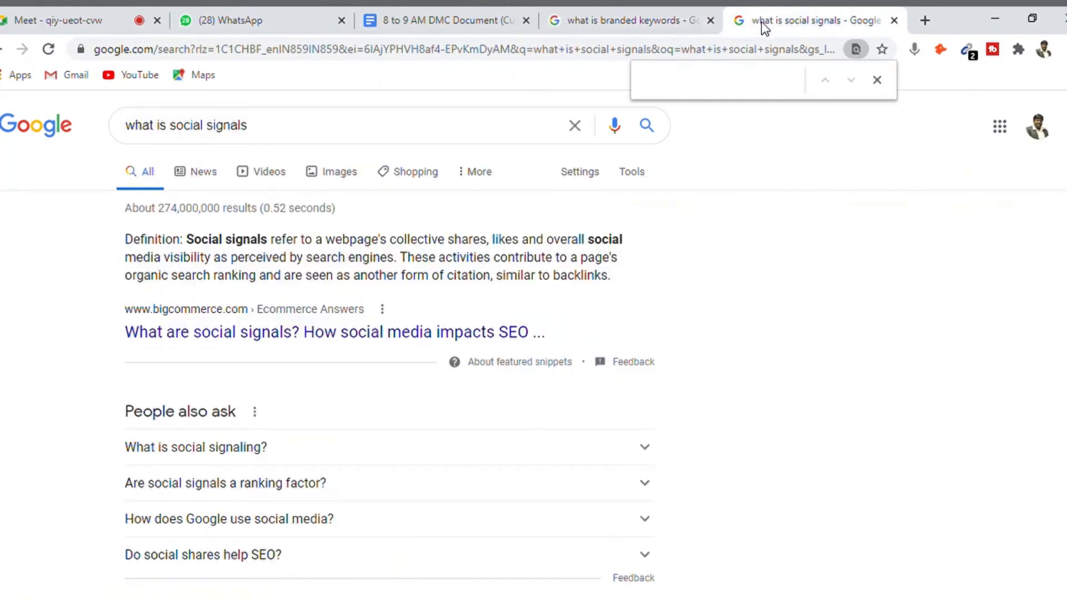
click(395, 124)
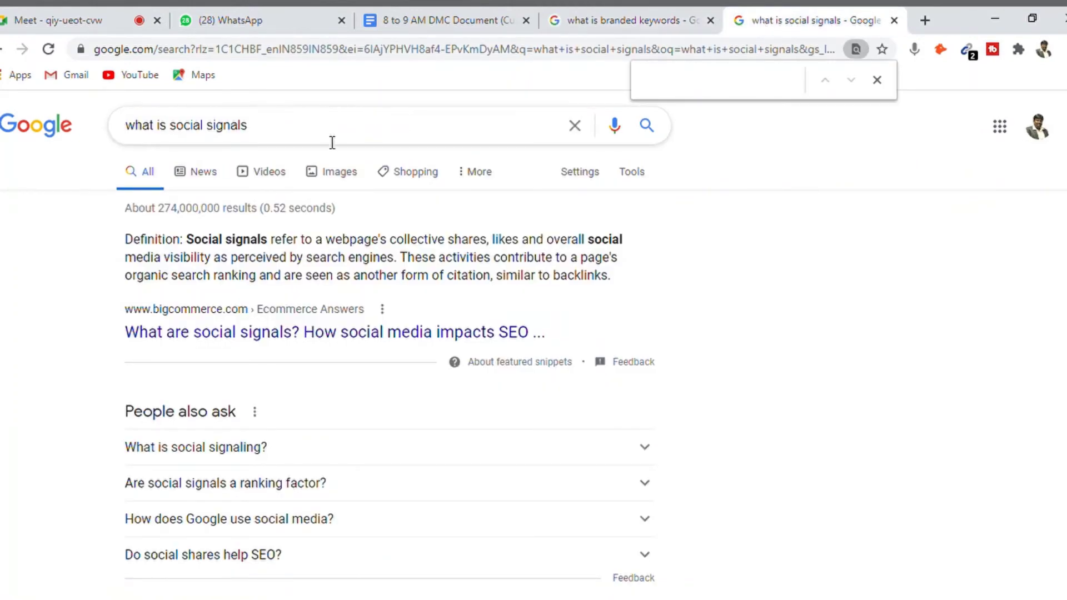
key(ctrl+v)
key(ctrl+a)
key(End)
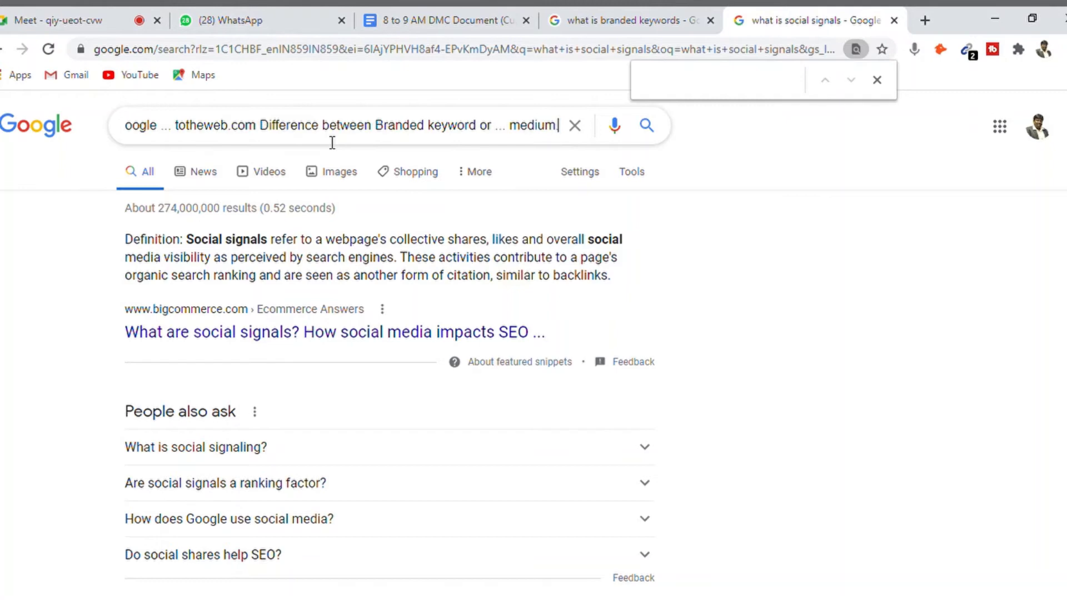
key(ctrl+a)
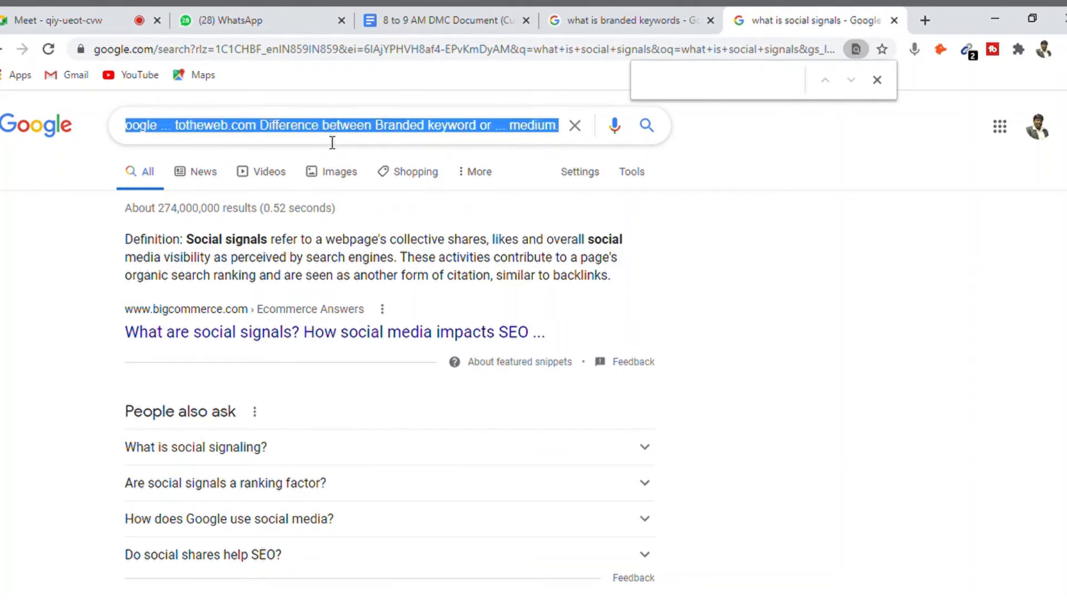
key(BackSpace)
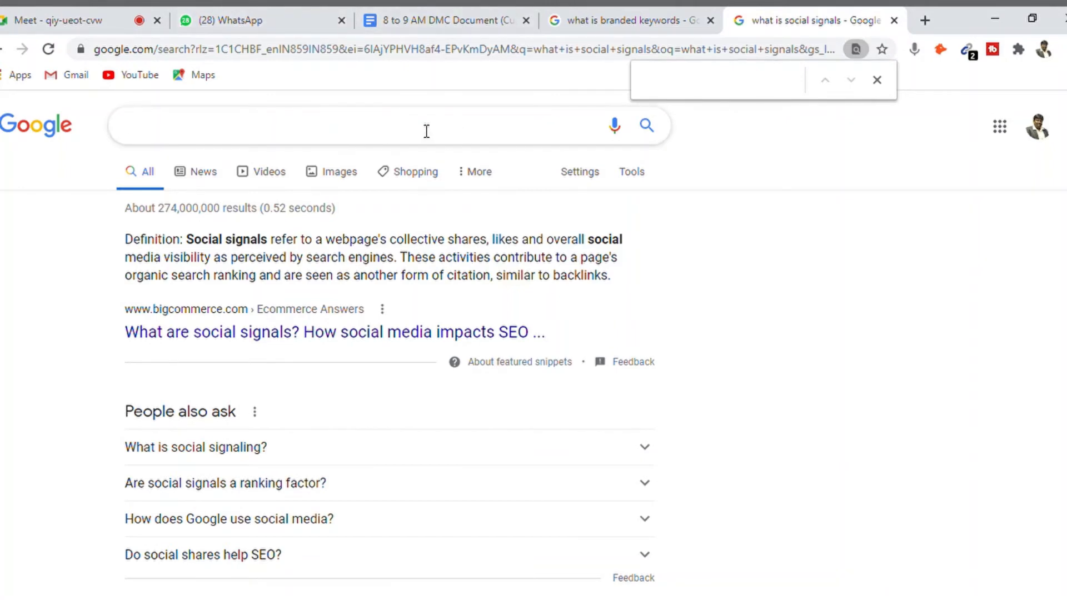
text(what s bra)
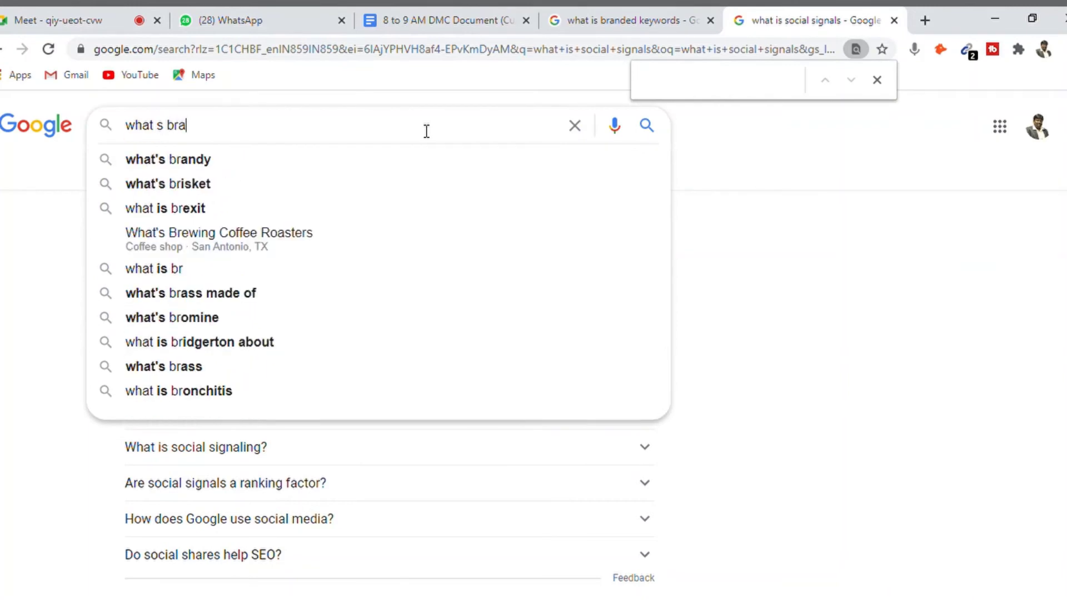
text(nded key)
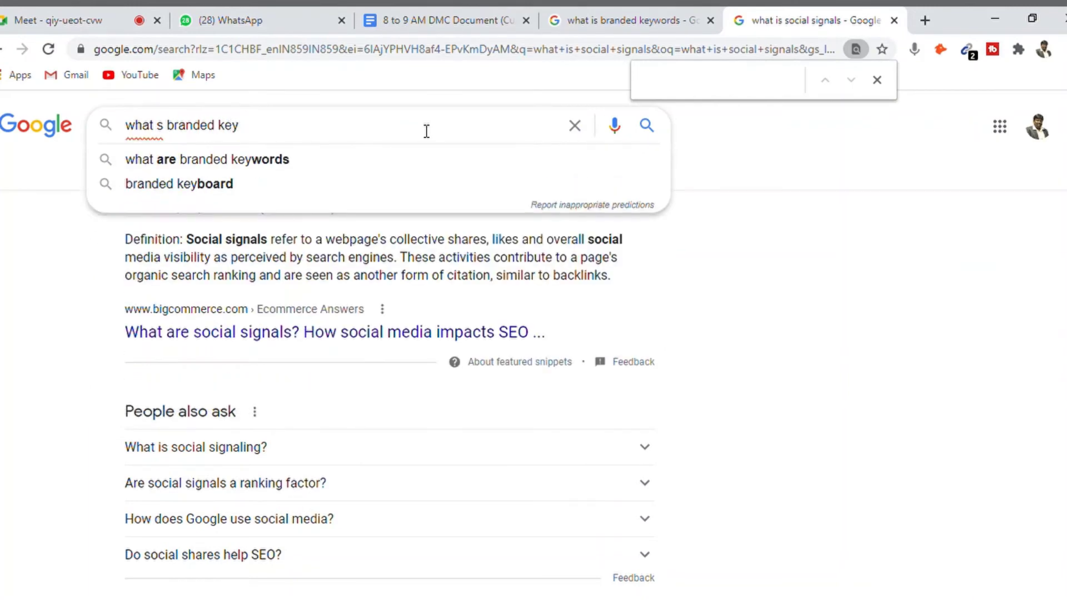
key(Down)
key(Return)
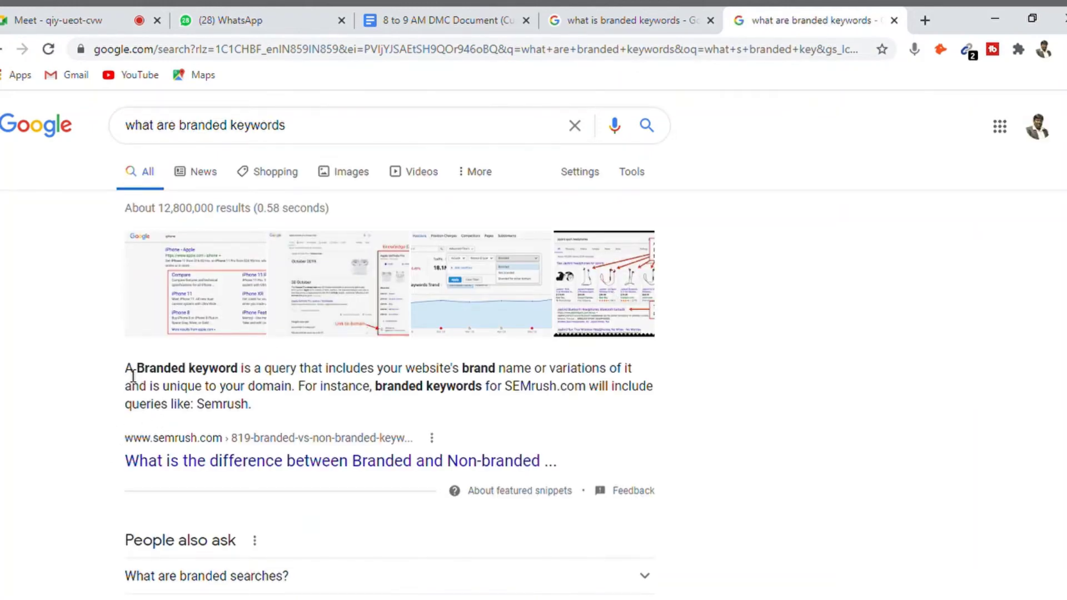
Step: Copy the featured-snippet paragraph defining a branded keyword
drag(126, 369, 611, 410)
click(611, 410)
drag(264, 409, 127, 373)
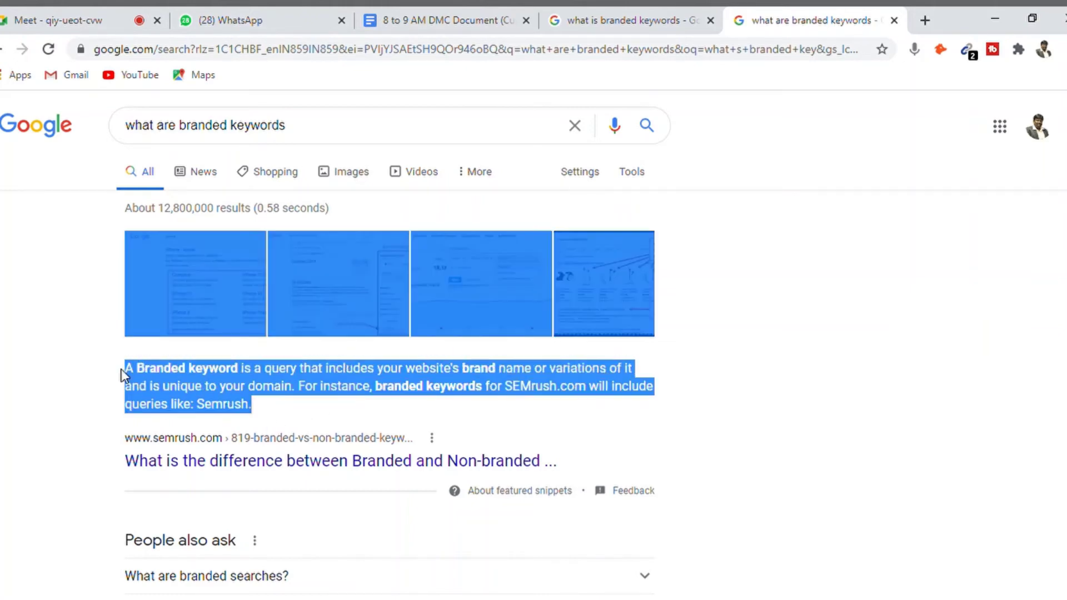
triple_click(206, 403)
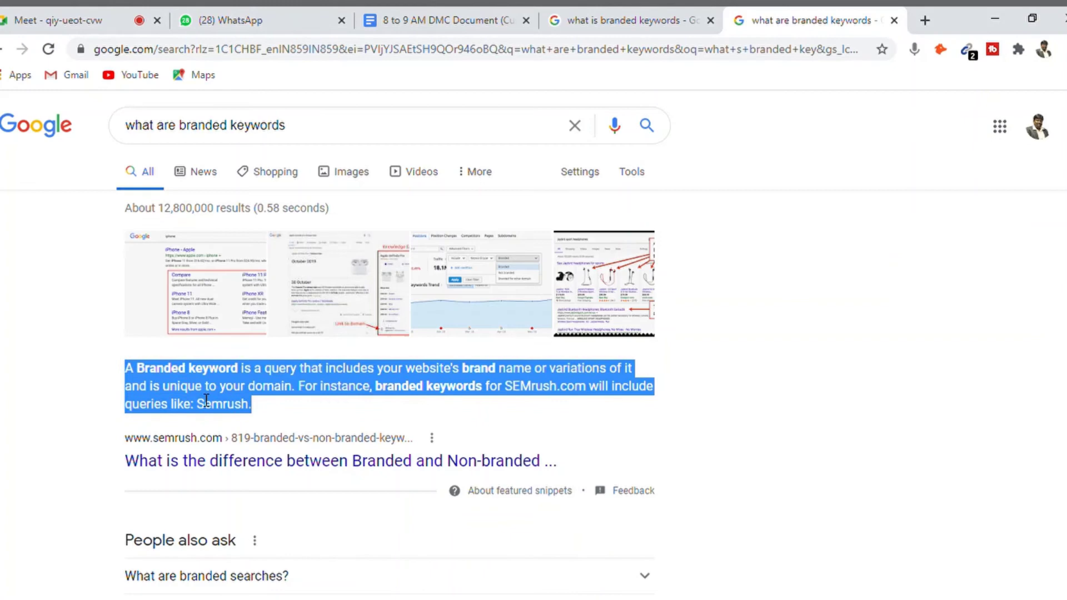
key(ctrl+f)
key(BackSpace)
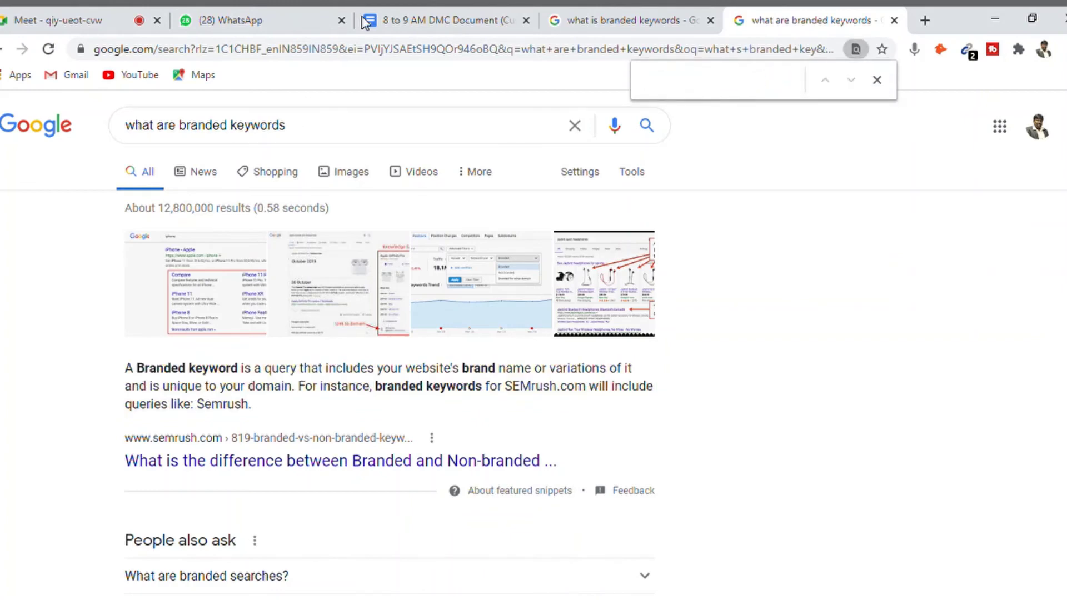
Step: Add the copied snippet after 'keyword.' in the notes, then go back to the image results
click(364, 23)
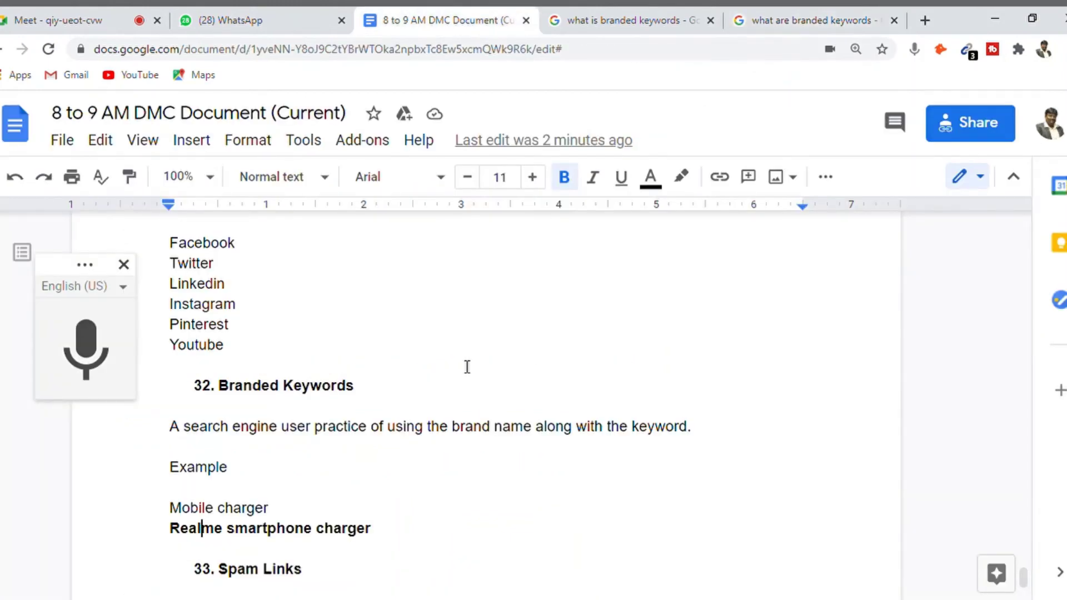
key(Up)
key(Up)
key(Up)
key(Up)
key(Up)
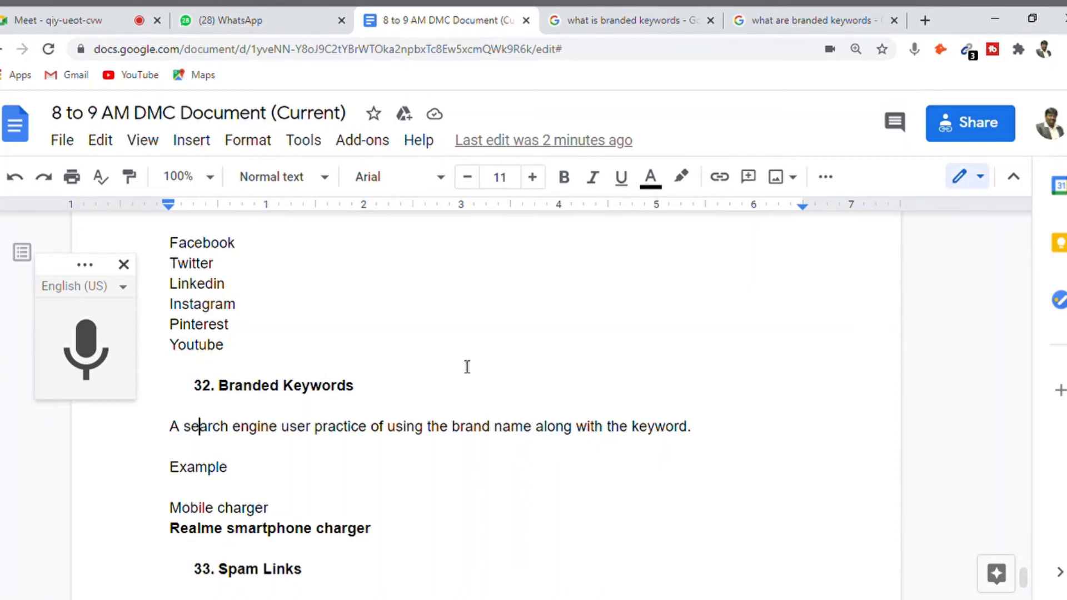
key(End)
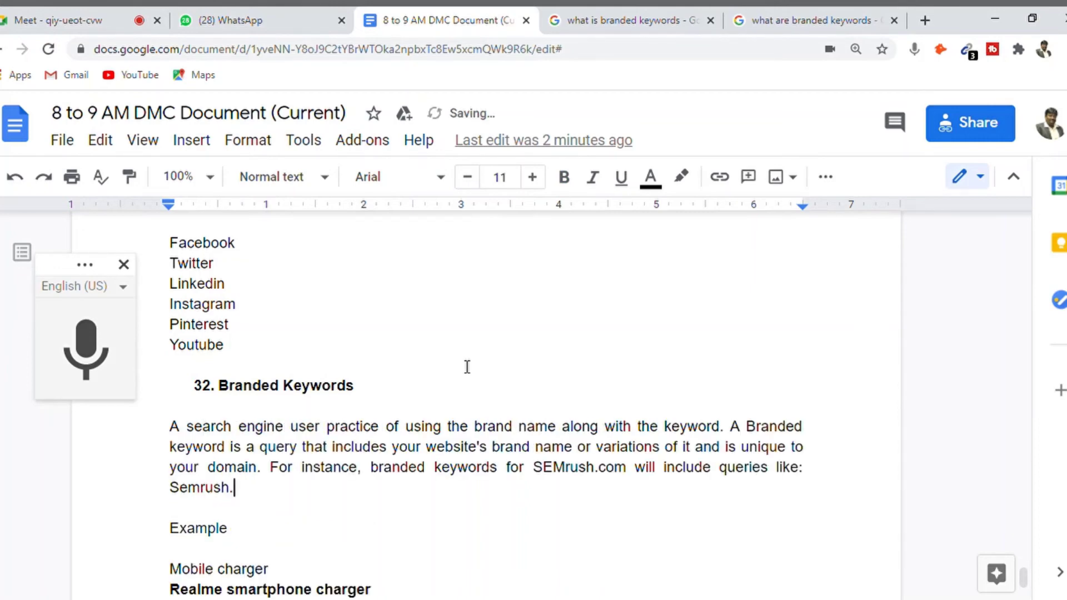
click(646, 9)
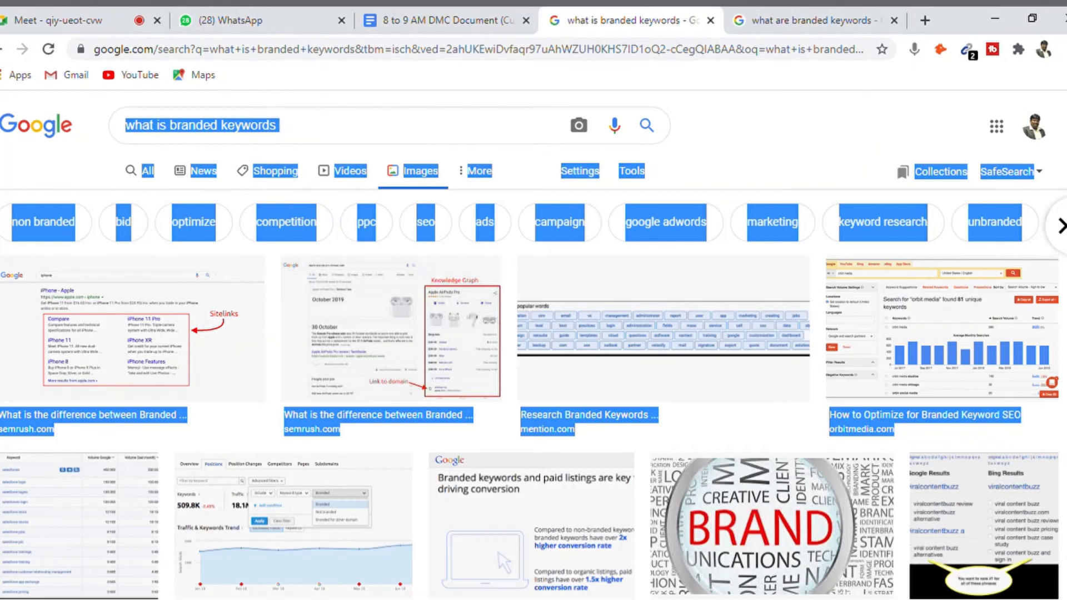
Step: Browse the image results and preview the BloggersPassion 'Branded vs Non Branded Keywords' table image
scroll(534, 367, down, 5)
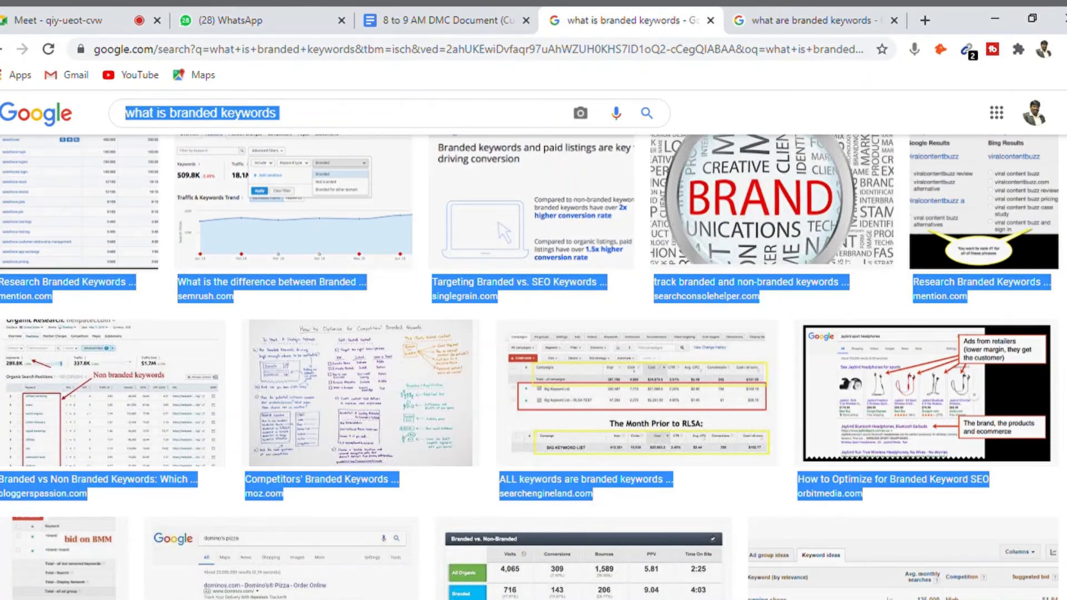
scroll(534, 367, down, 5)
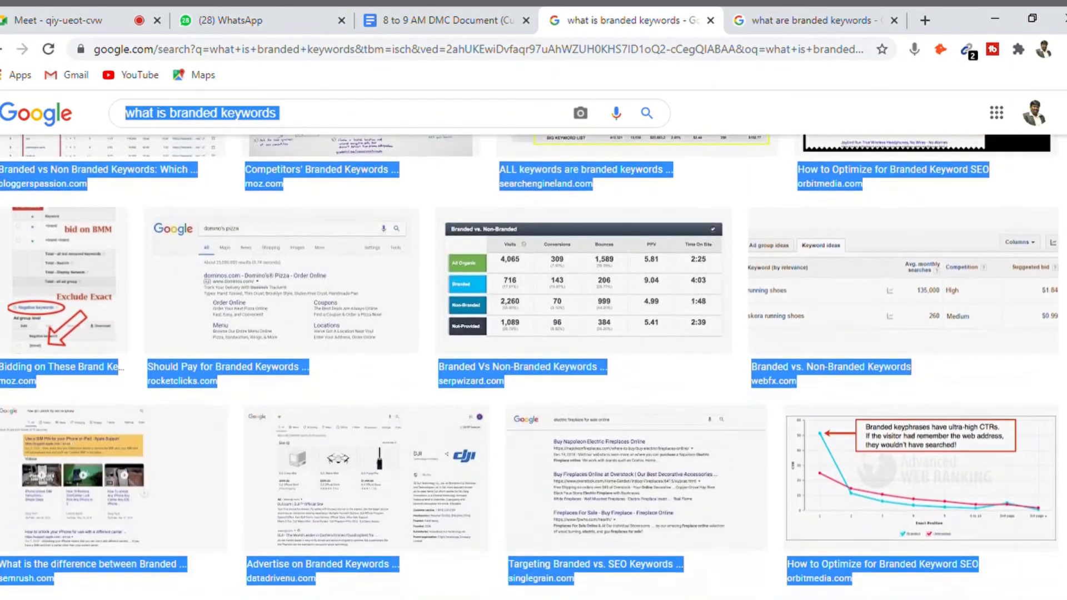
scroll(534, 367, down, 3)
scroll(533, 367, down, 2)
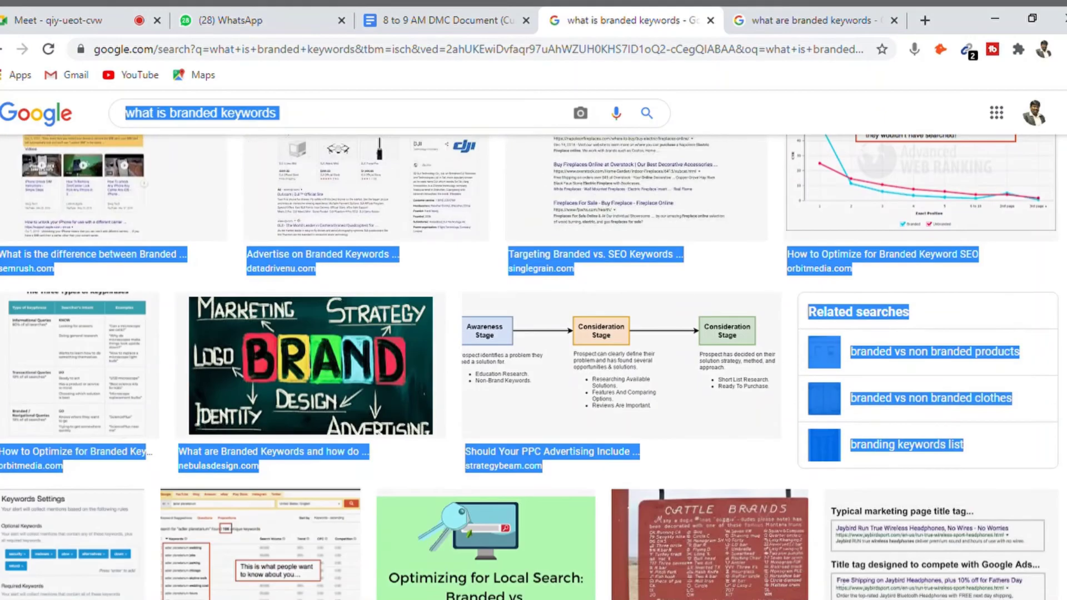
scroll(534, 367, down, 3)
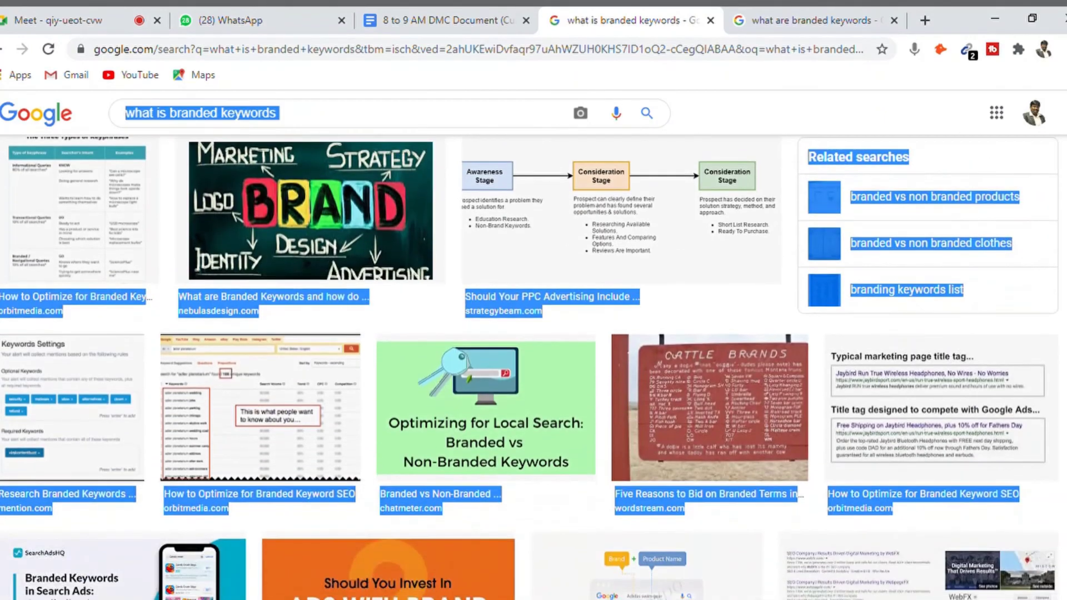
scroll(533, 367, down, 5)
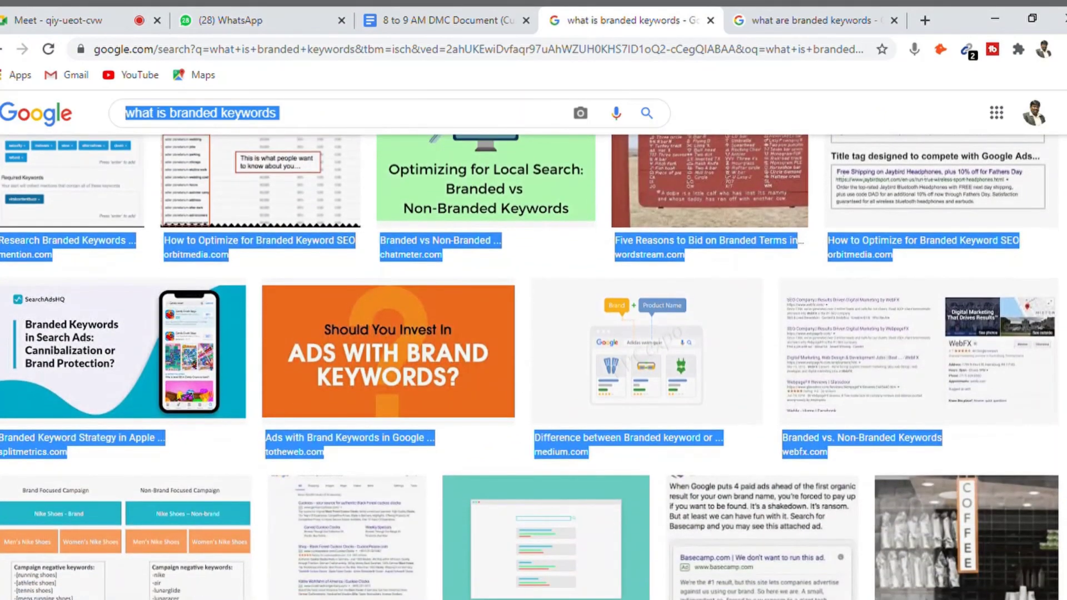
scroll(739, 139, up, 10)
click(334, 134)
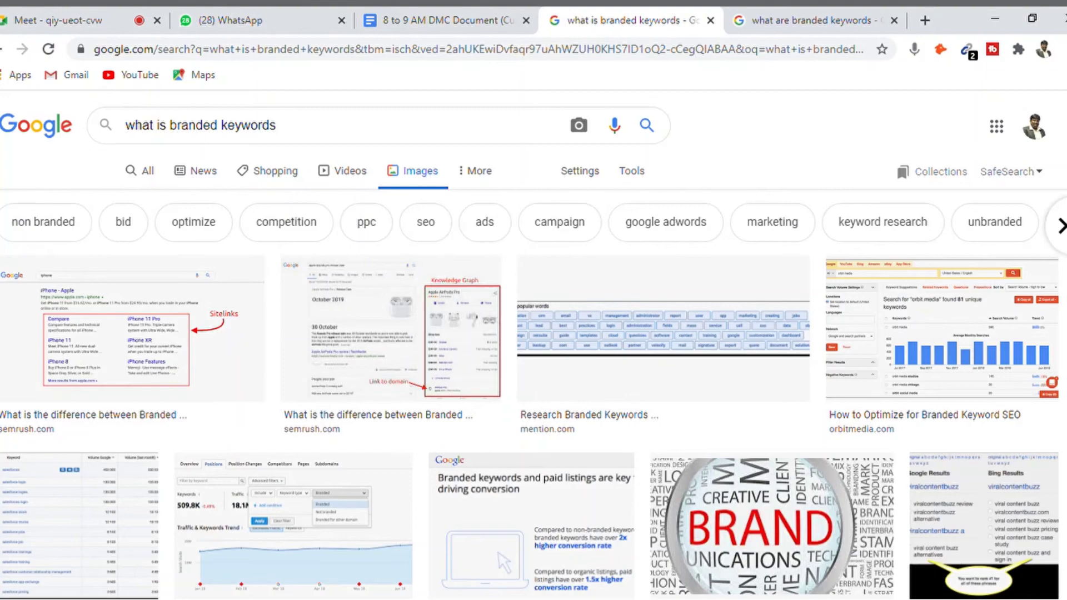
scroll(530, 367, down, 5)
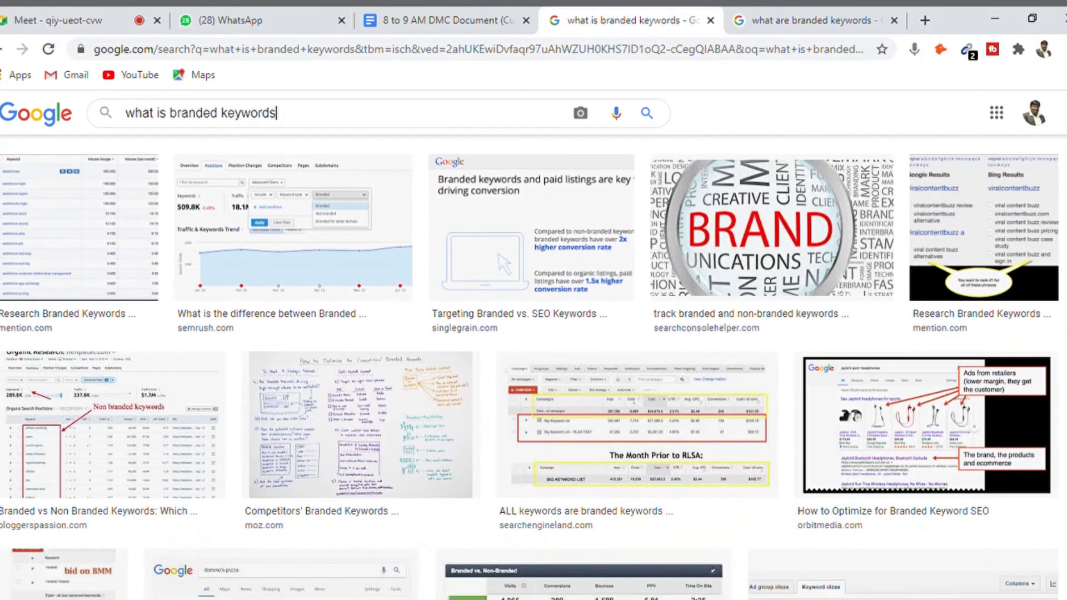
click(63, 461)
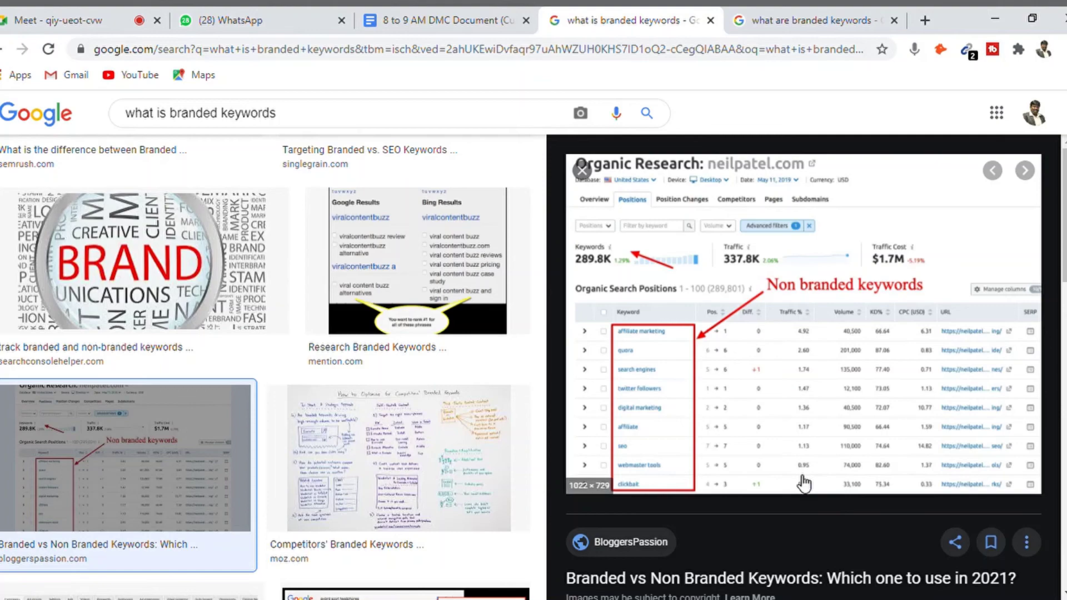
Step: Paste the Non branded keywords table image on a new line after 'Realme smartphone charger'
click(405, 28)
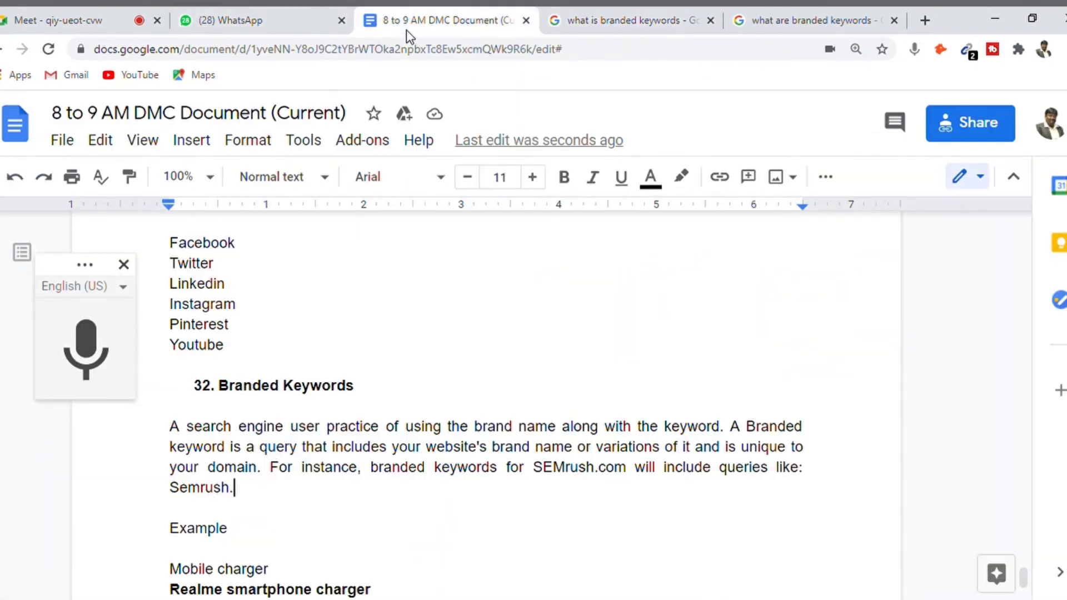
key(Down)
key(Down)
key(Down)
key(Down)
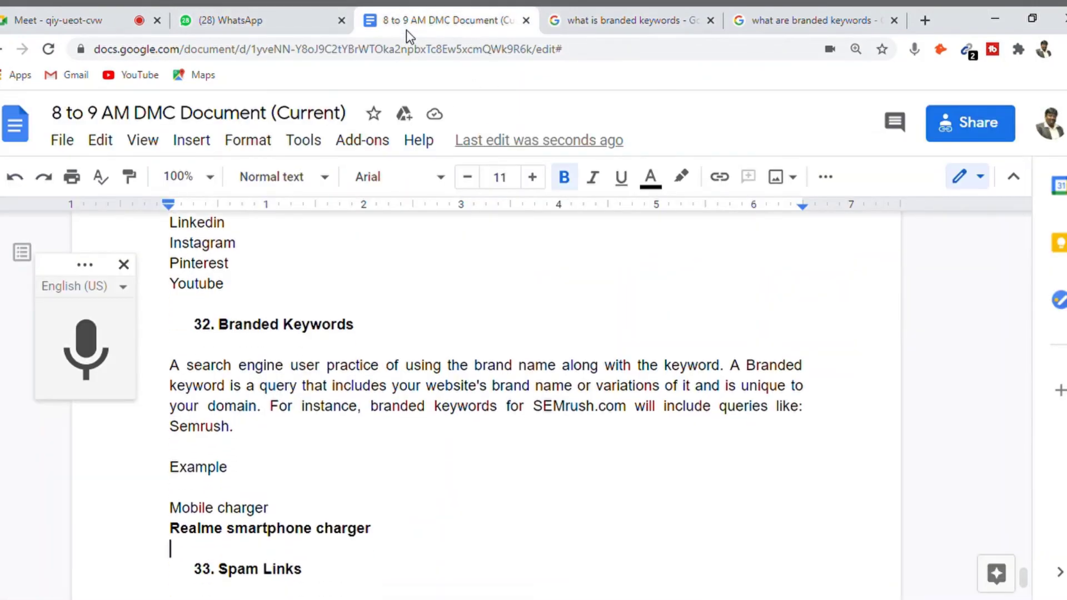
key(Up)
key(Up)
key(End)
key(Return)
key(Return)
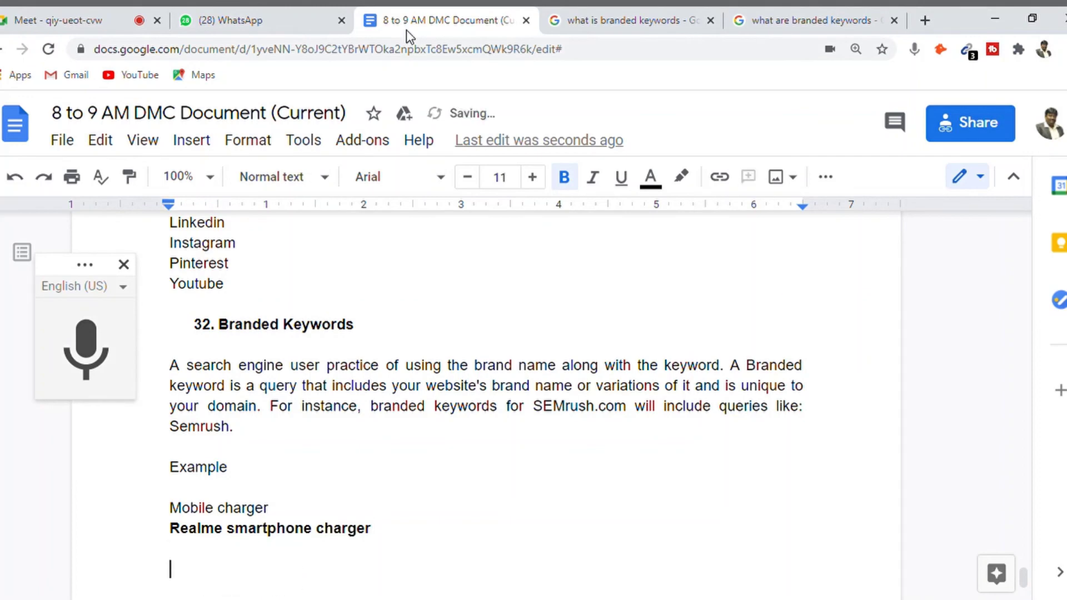
key(ctrl+v)
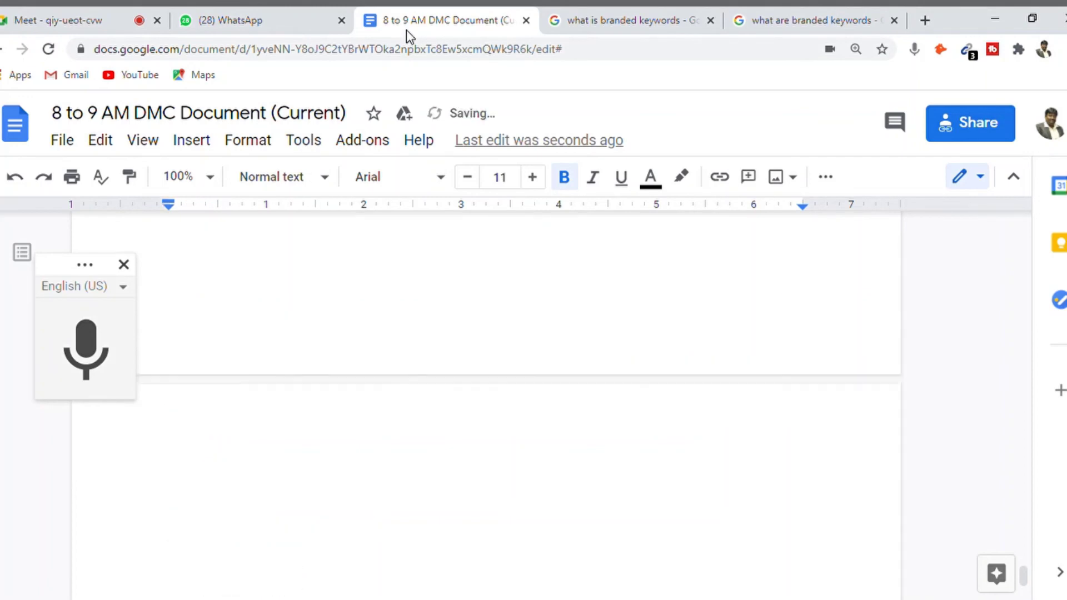